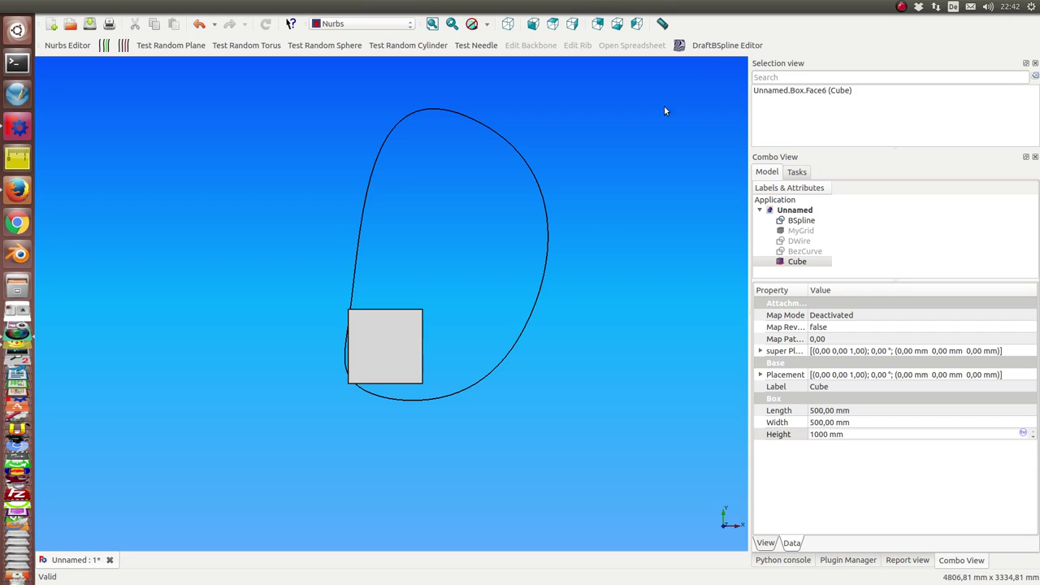
Open the BSpline in the DraftBSpline Editor, set point 2's x coordinate to 1600 and apply the table to the curve.
left_click(792, 221)
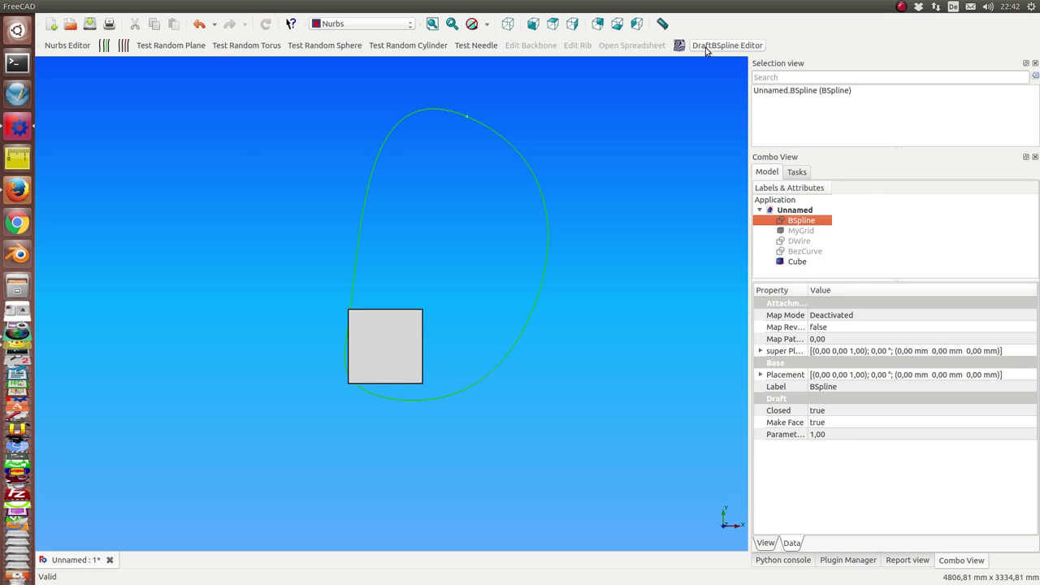
left_click(707, 45)
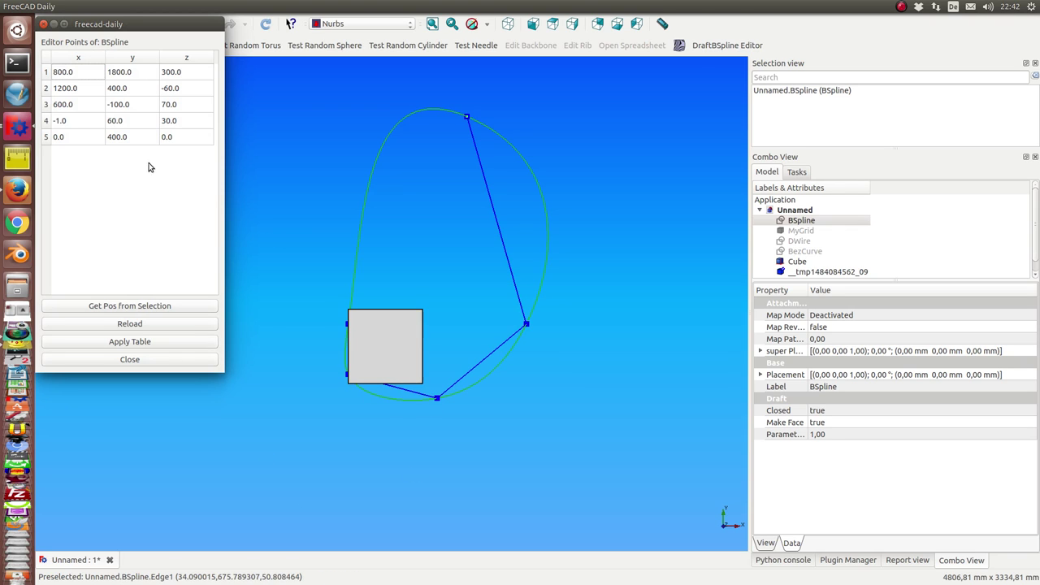
left_click(45, 89)
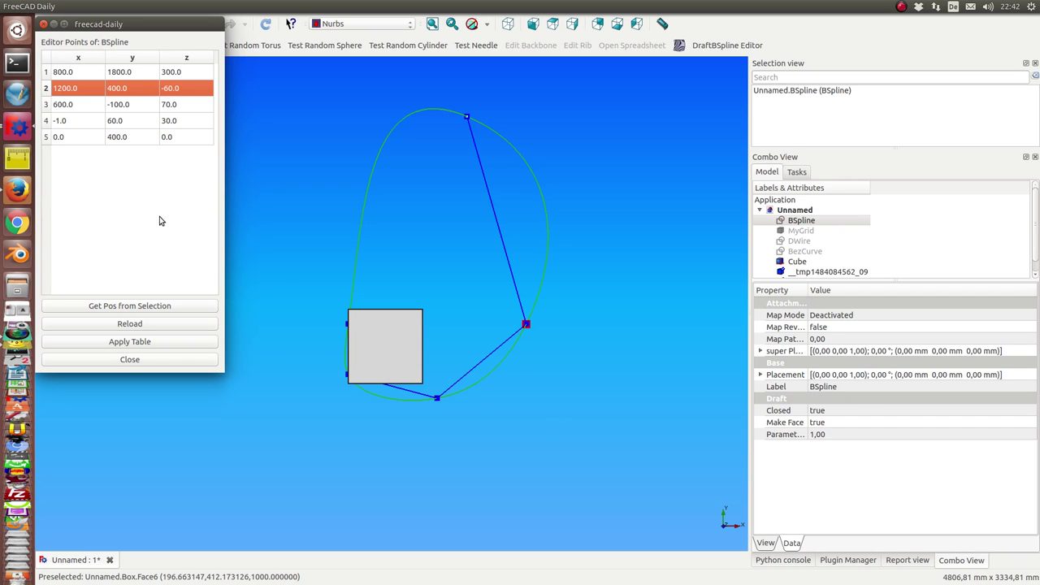
left_click(82, 88)
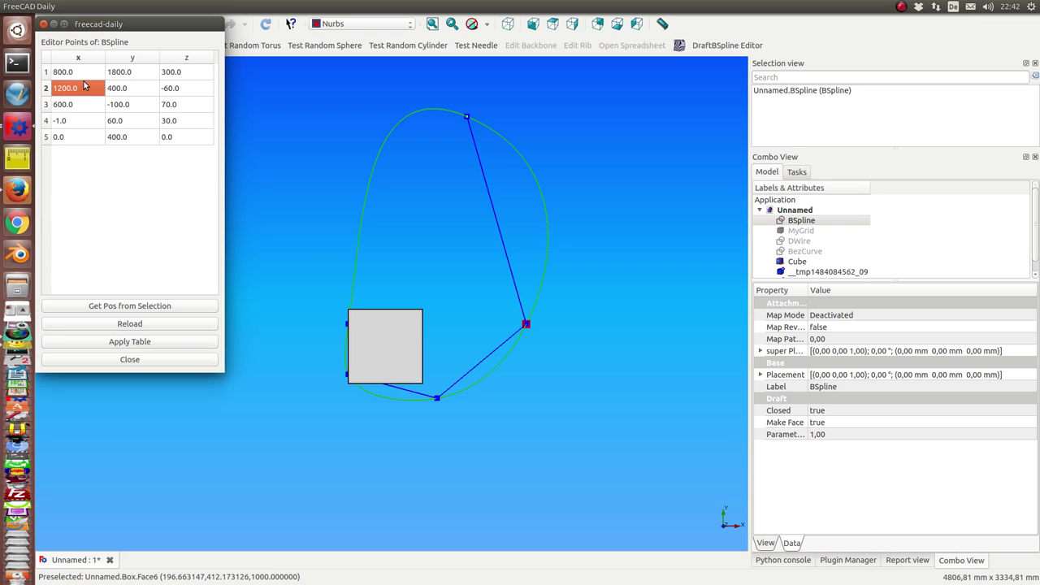
type("16")
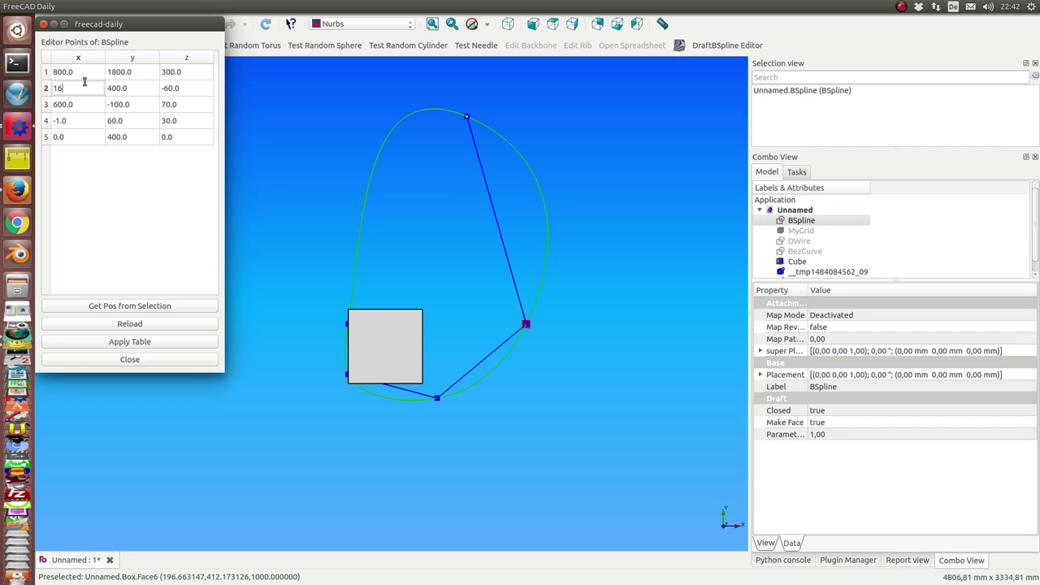
key("Return")
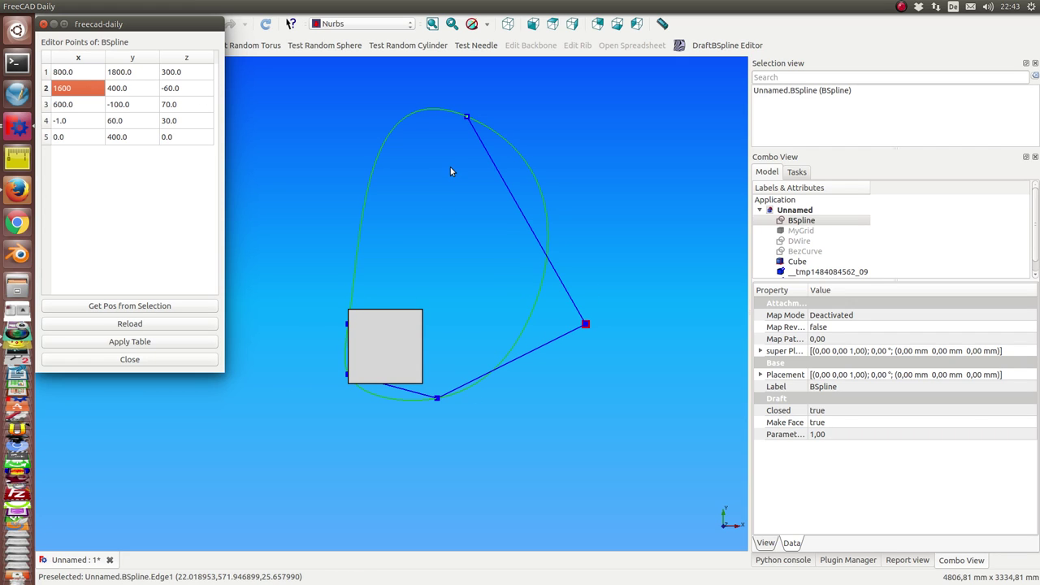
left_click(137, 342)
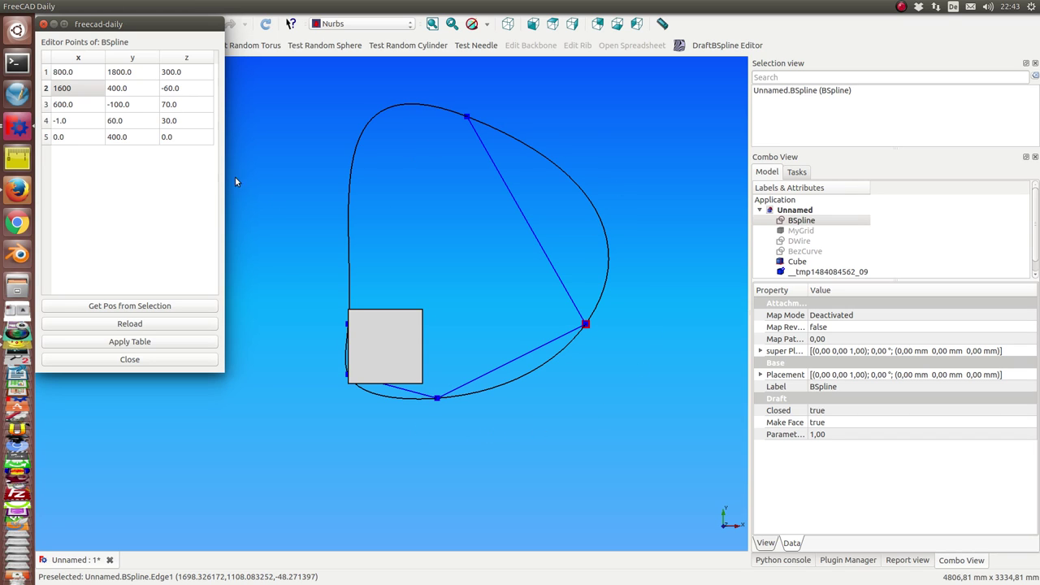
Move spline point 1 to the cube corner at 500, 500, 1000 by getting its position from the selected vertex, and apply the table.
mouse_move(461, 476)
middle_mouse_down()
mouse_move(437, 378)
mouse_move(447, 475)
middle_mouse_up()
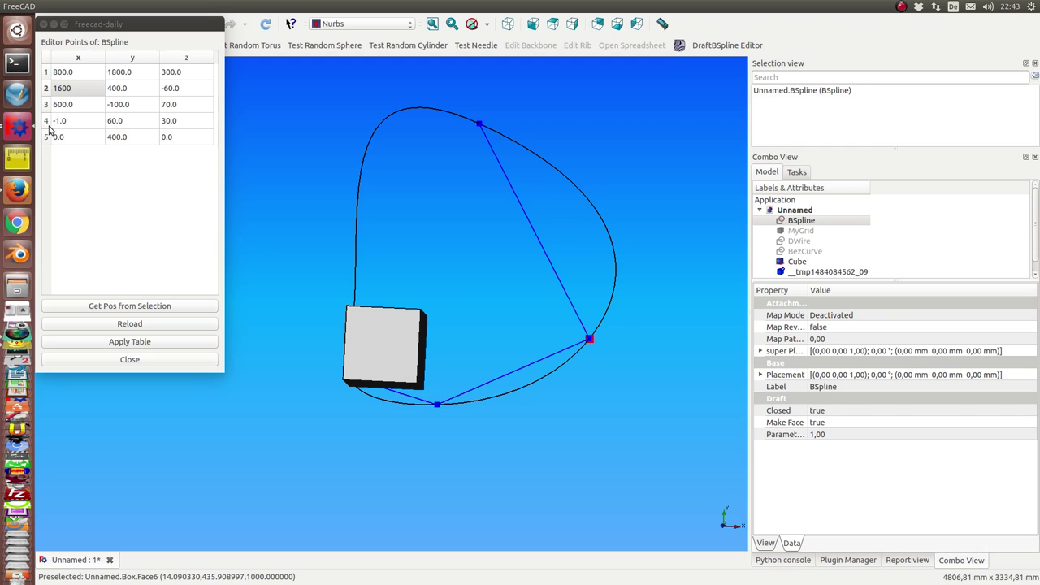
left_click(47, 120)
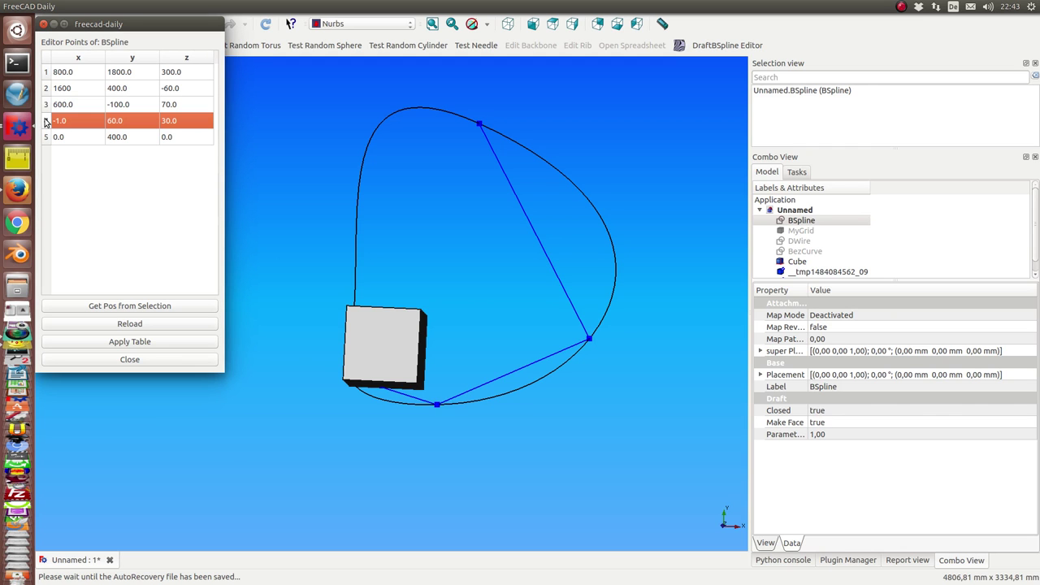
middle_click_drag(284, 383, 319, 349)
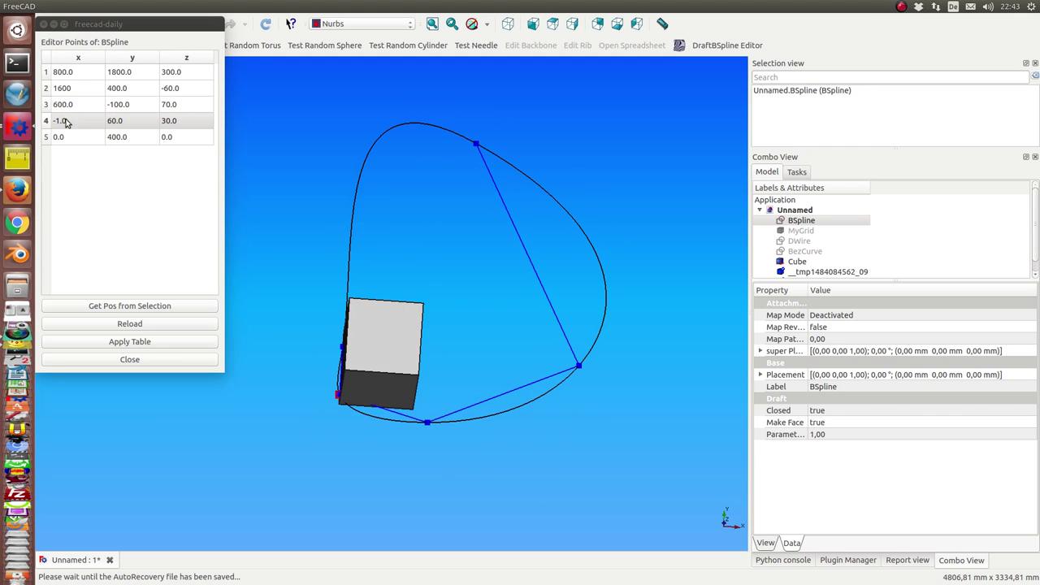
left_click(46, 72)
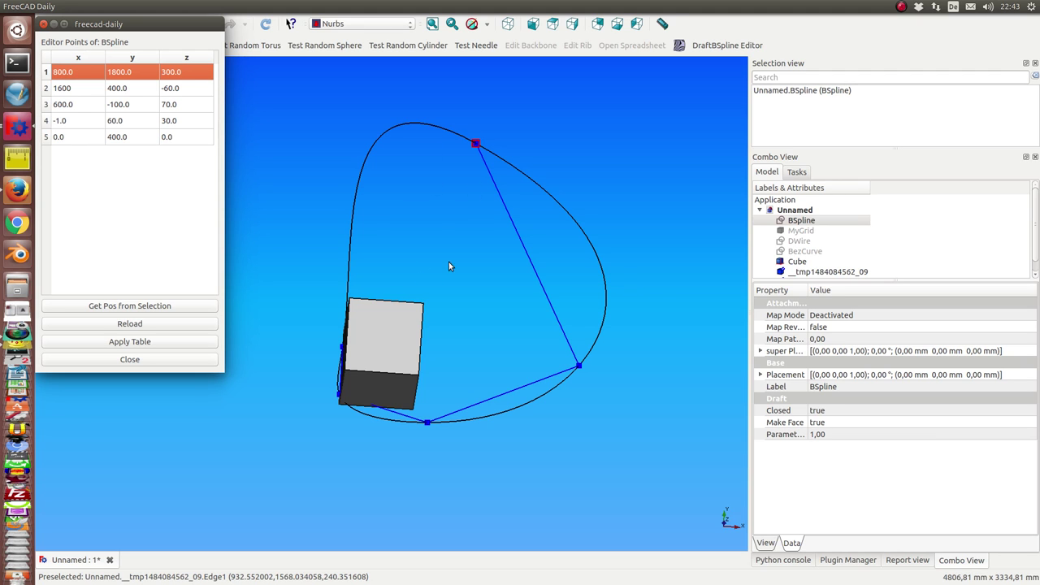
middle_click_drag(448, 266, 374, 301)
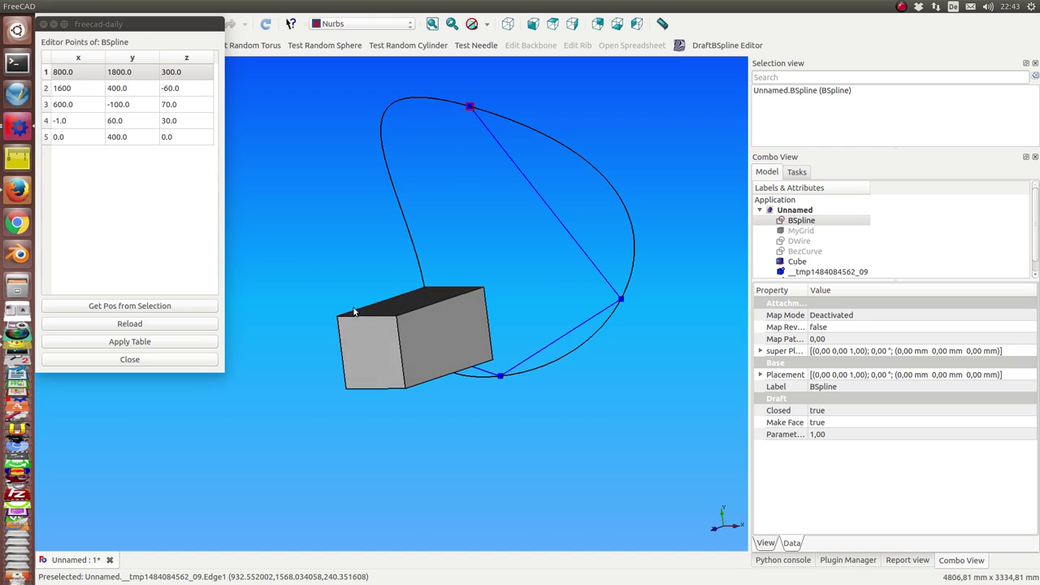
left_click(397, 318)
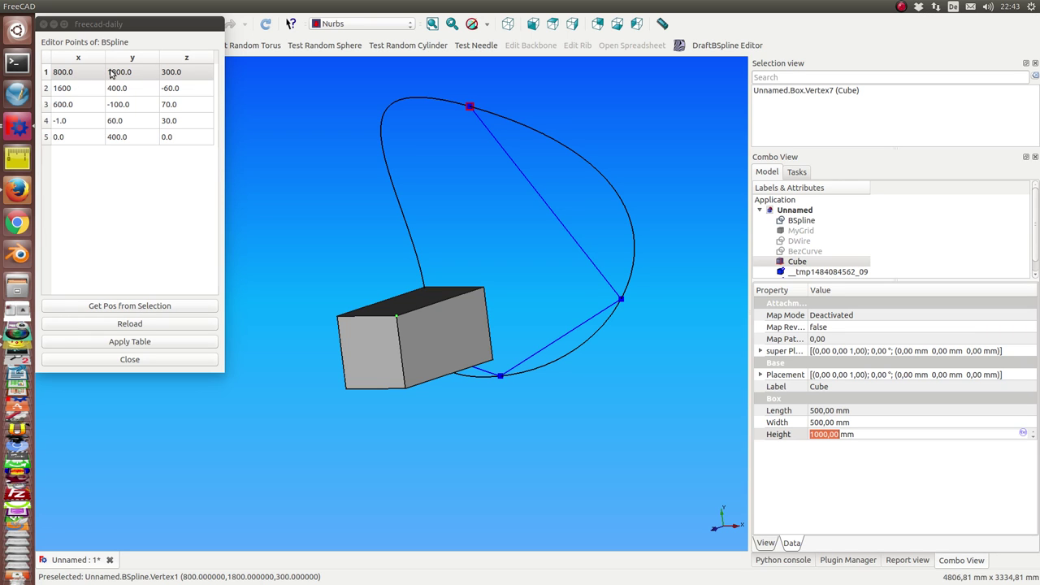
left_click(141, 308)
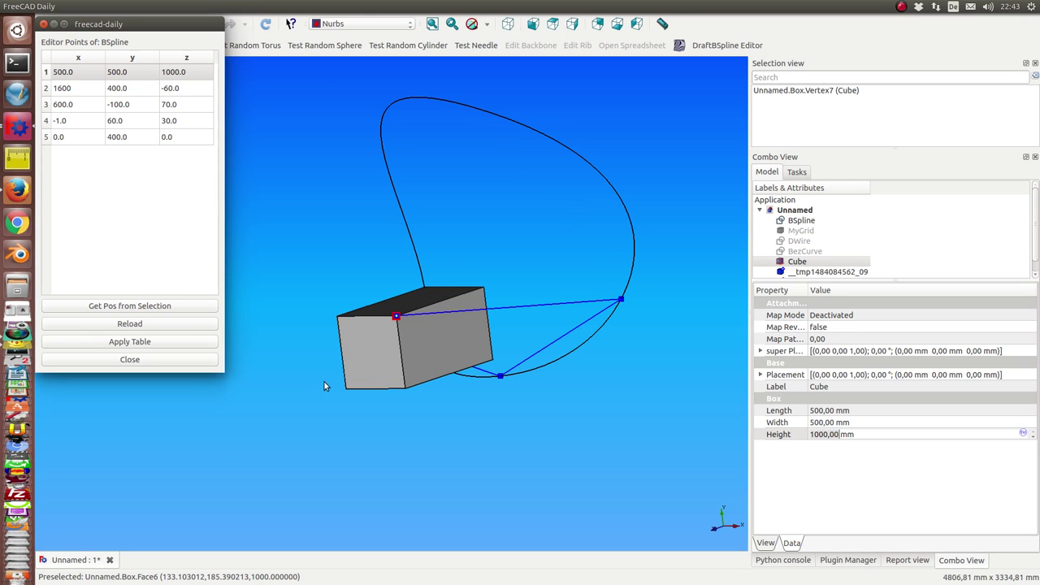
middle_click_drag(328, 387, 359, 220)
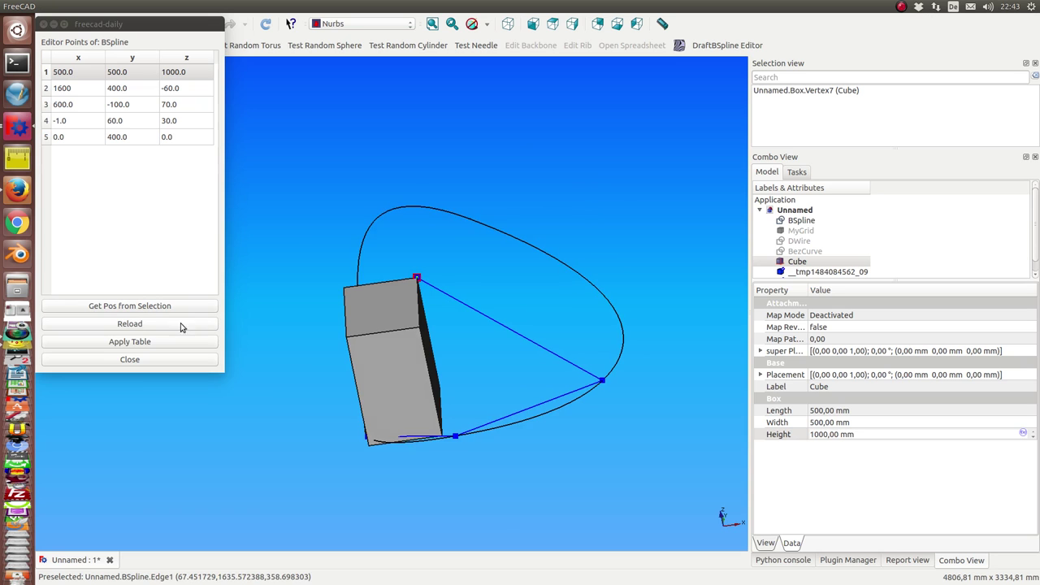
left_click(129, 341)
Set only the z coordinate of spline point 3 to 1000 by taking it from a selected corner on the cube's z = 1000 face.
middle_click_drag(244, 349, 374, 443)
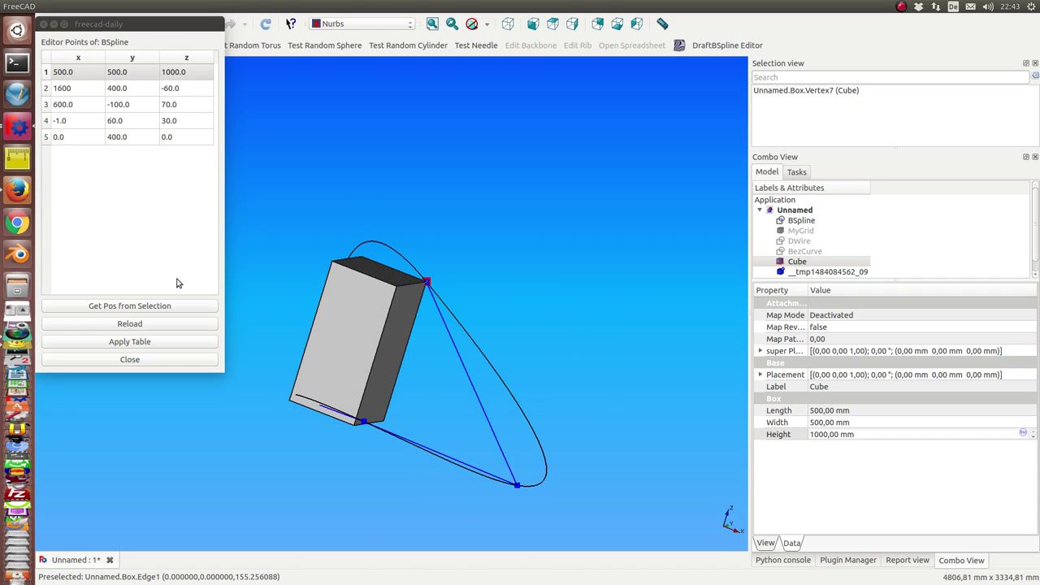
left_click(68, 107)
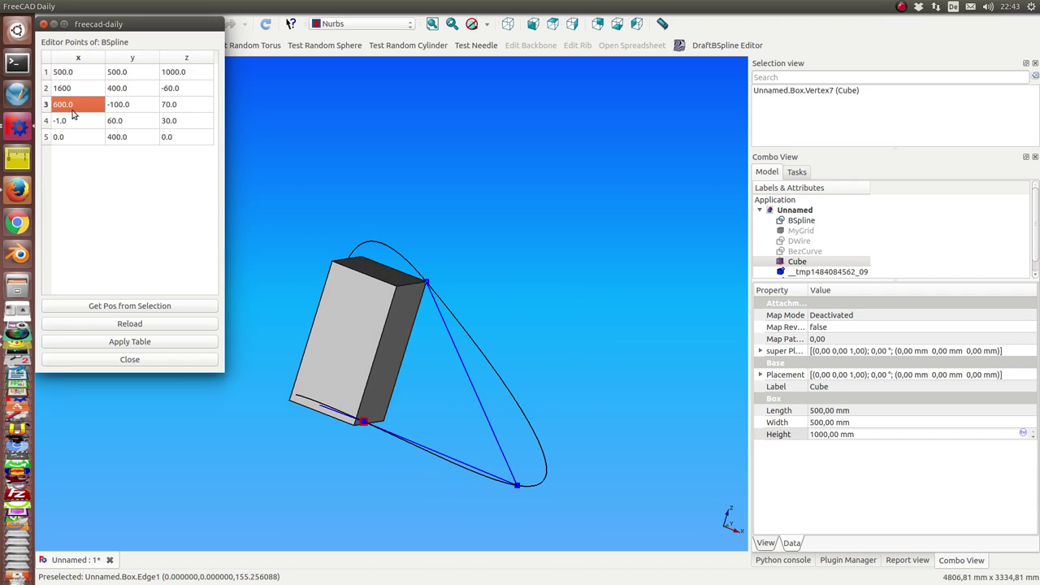
middle_click_drag(397, 341, 359, 424)
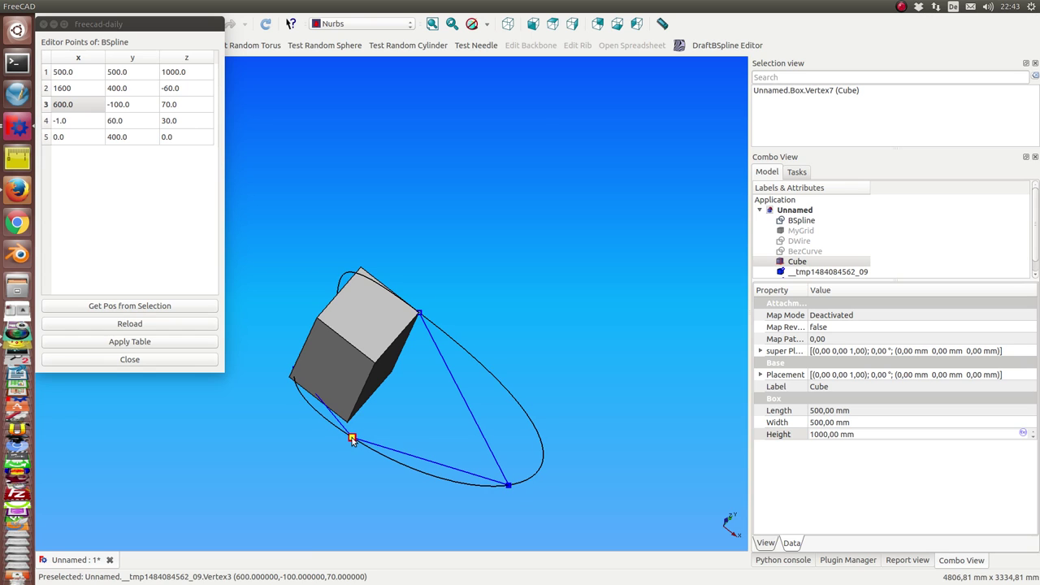
middle_click_drag(467, 217, 418, 239)
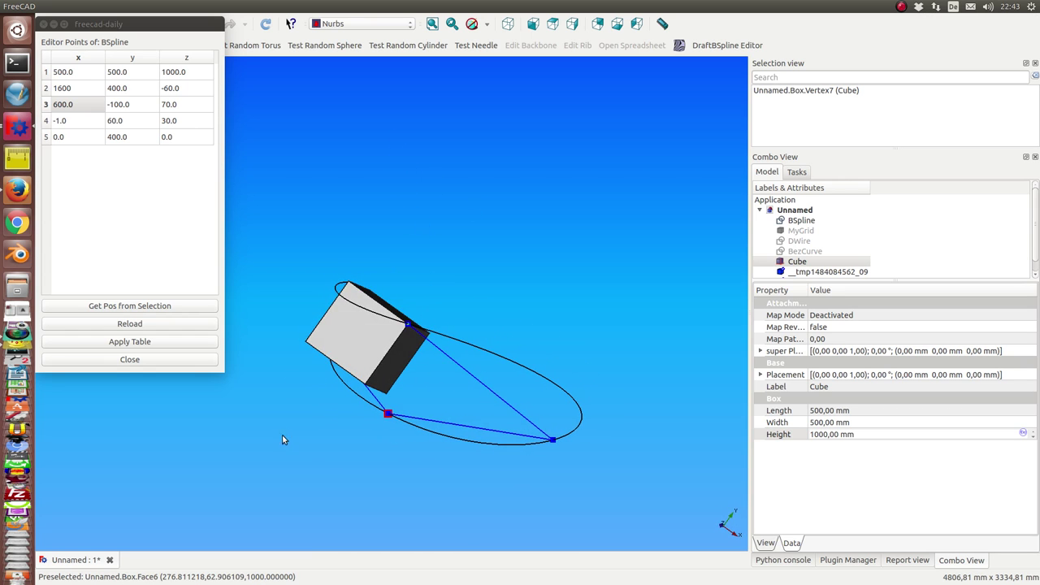
middle_click_drag(283, 439, 342, 444)
scroll(341, 447, "up", 4)
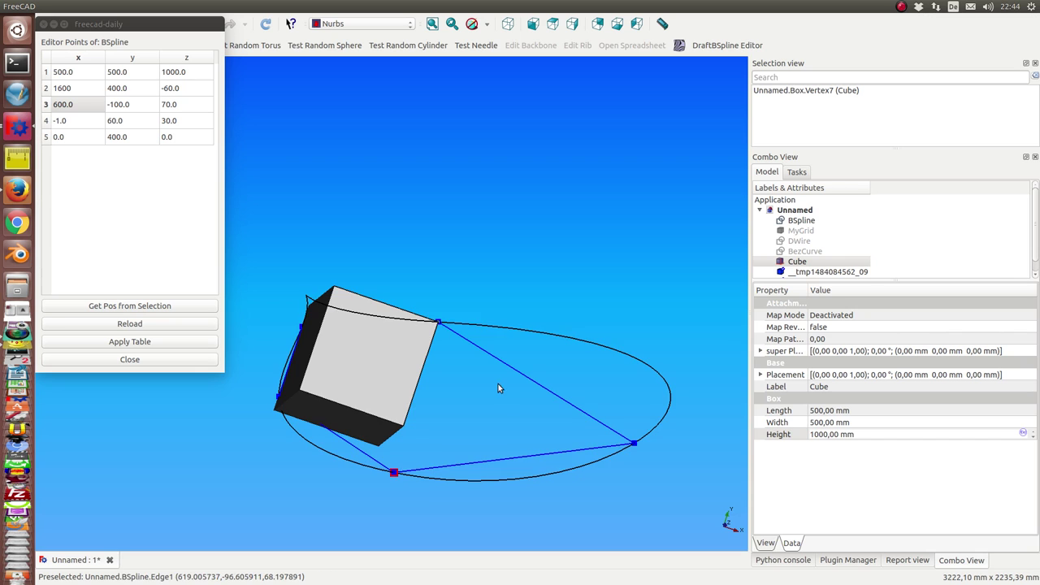
middle_click_drag(498, 383, 447, 295)
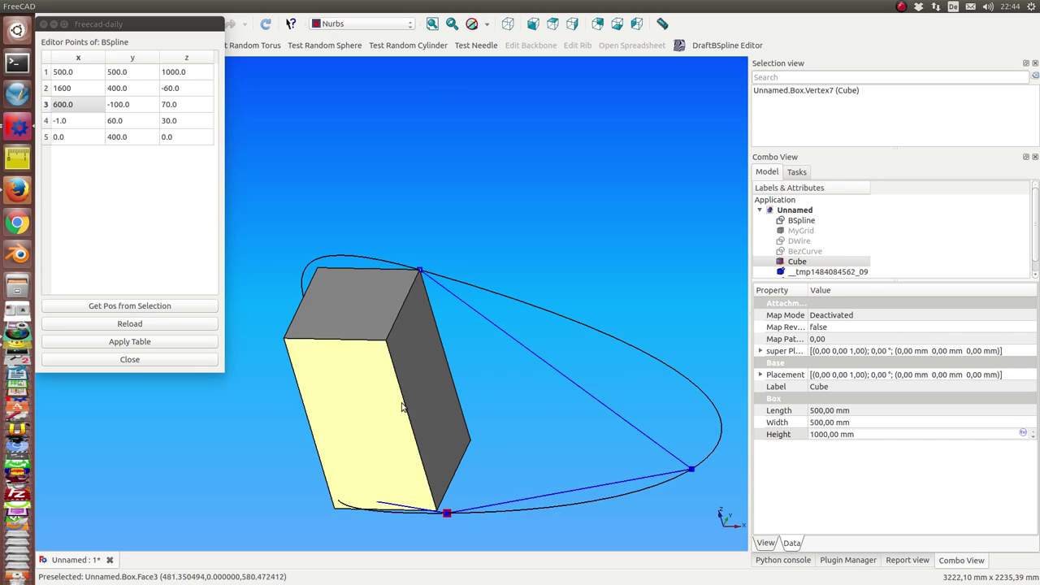
left_click(387, 341)
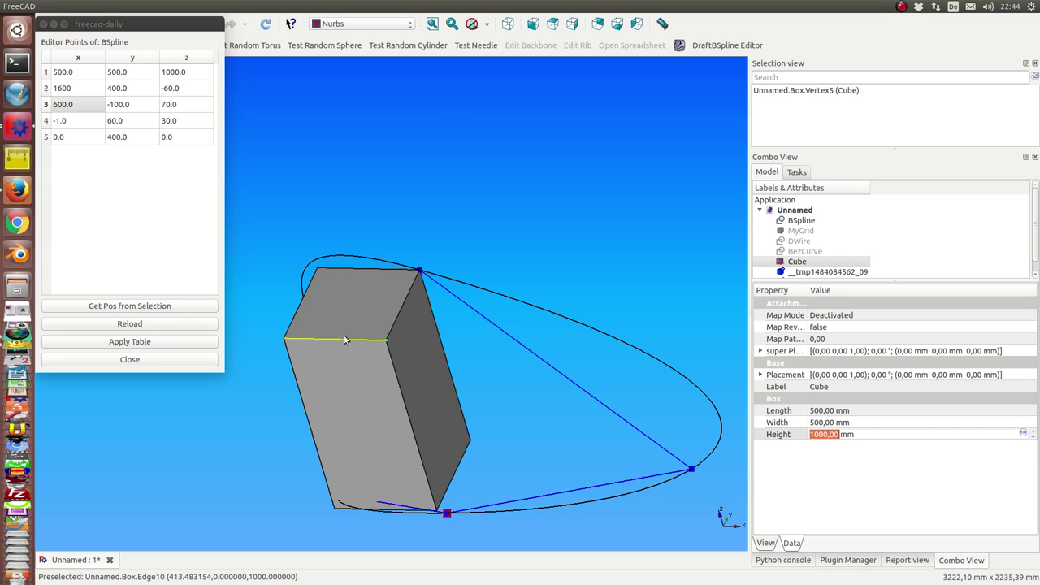
left_click(174, 108)
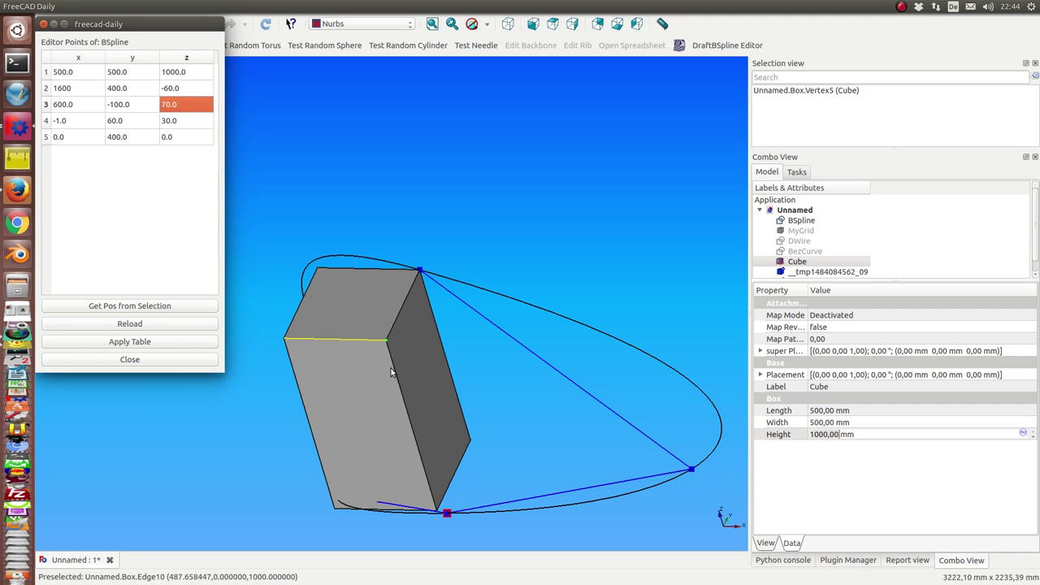
left_click(130, 306)
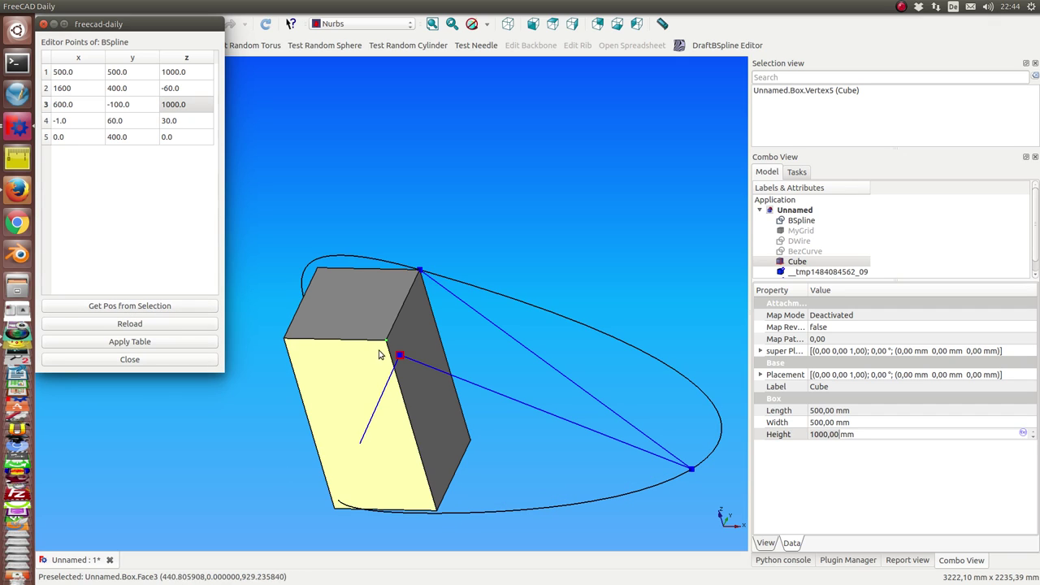
Set only the x coordinate of spline point 3 to 0 by taking it from the cube corner at x 0, y 0.
left_click(258, 424)
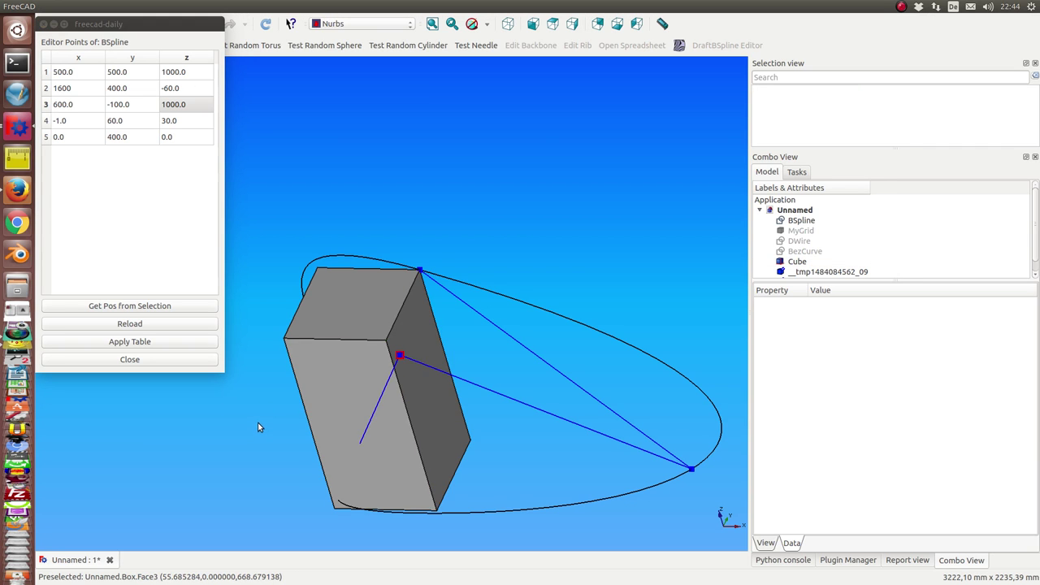
key("1")
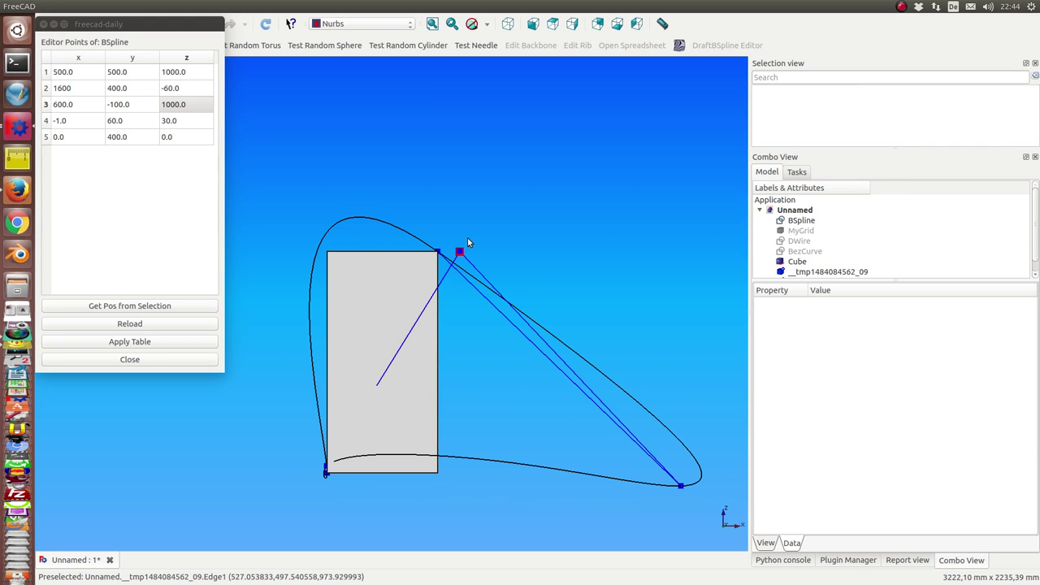
key("2")
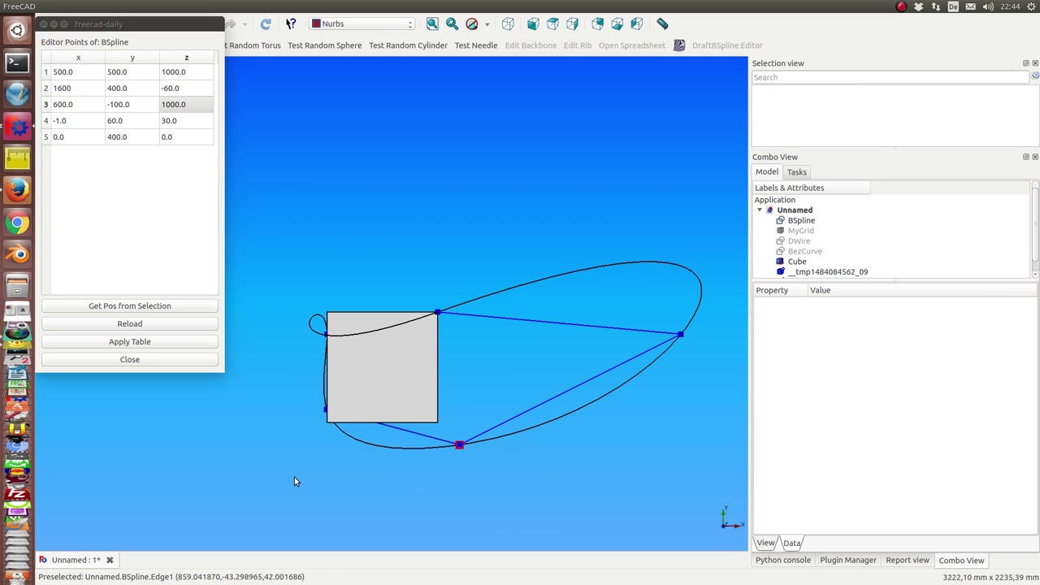
left_click(328, 426)
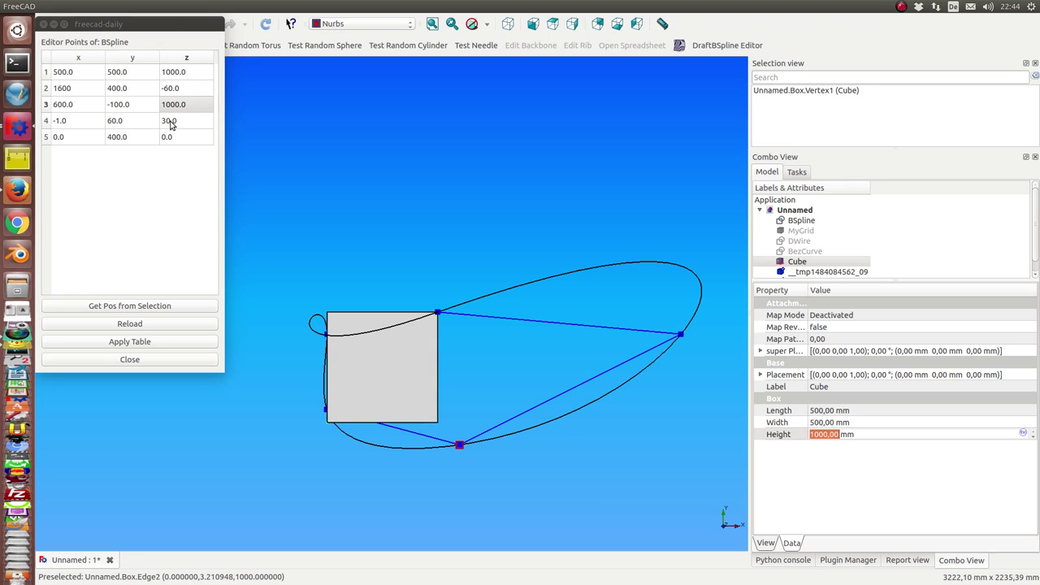
left_click(73, 108)
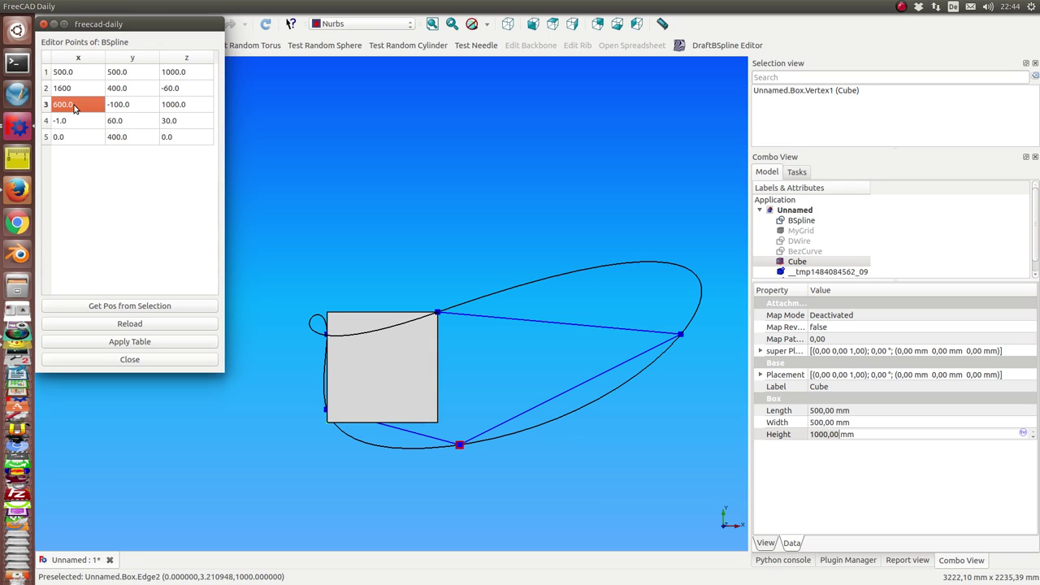
left_click(172, 311)
Set only the y coordinate of spline point 3 to 500 by taking it from the cube corner at 0, 500, 0.
middle_click_drag(346, 516, 373, 339)
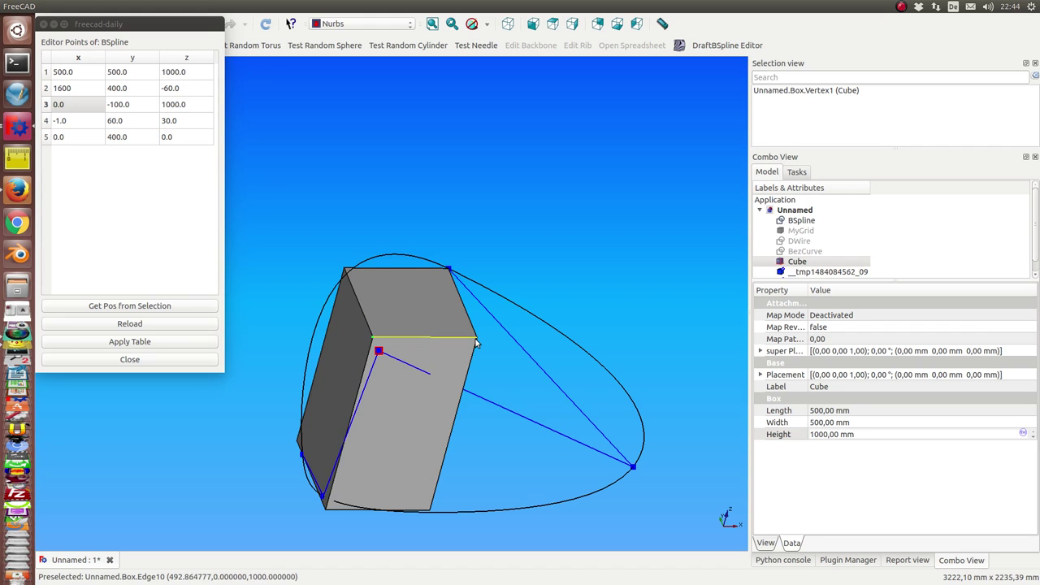
middle_click_drag(497, 352, 410, 419)
middle_click_drag(338, 159, 307, 211)
middle_click_drag(271, 243, 338, 346)
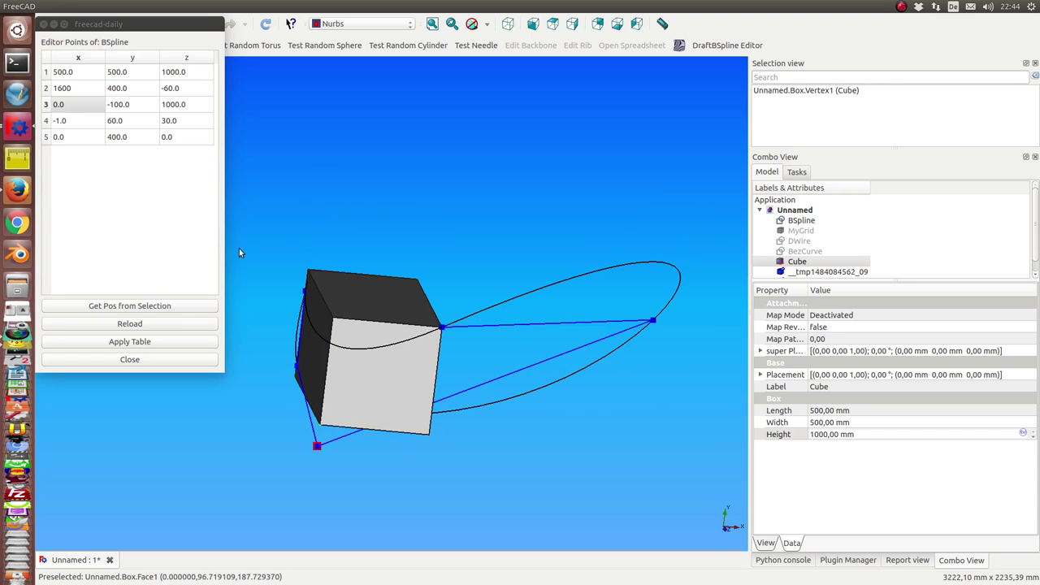
mouse_move(239, 249)
middle_mouse_down()
mouse_move(265, 268)
mouse_move(248, 244)
middle_mouse_up()
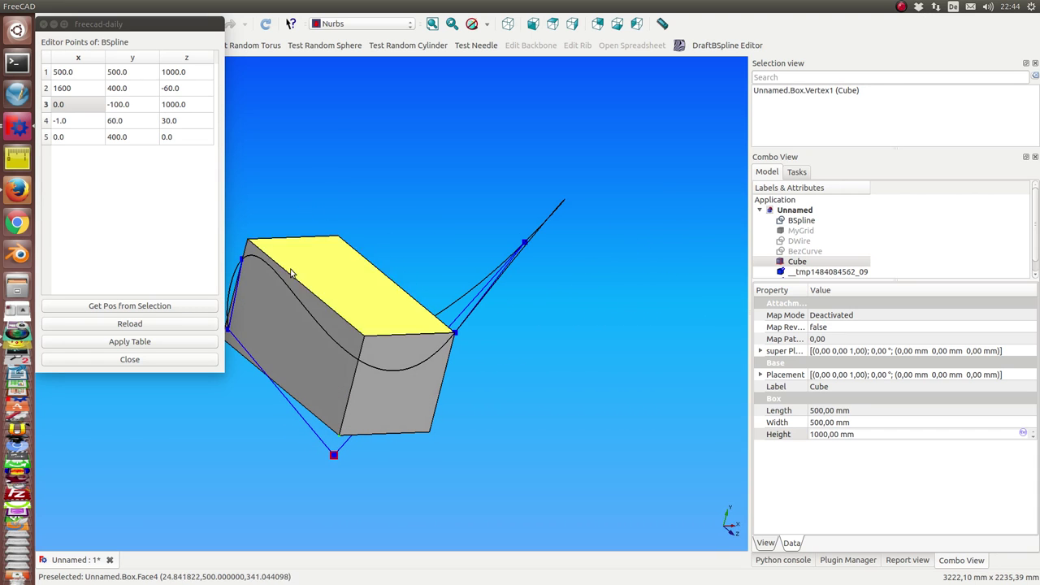
left_click(248, 242)
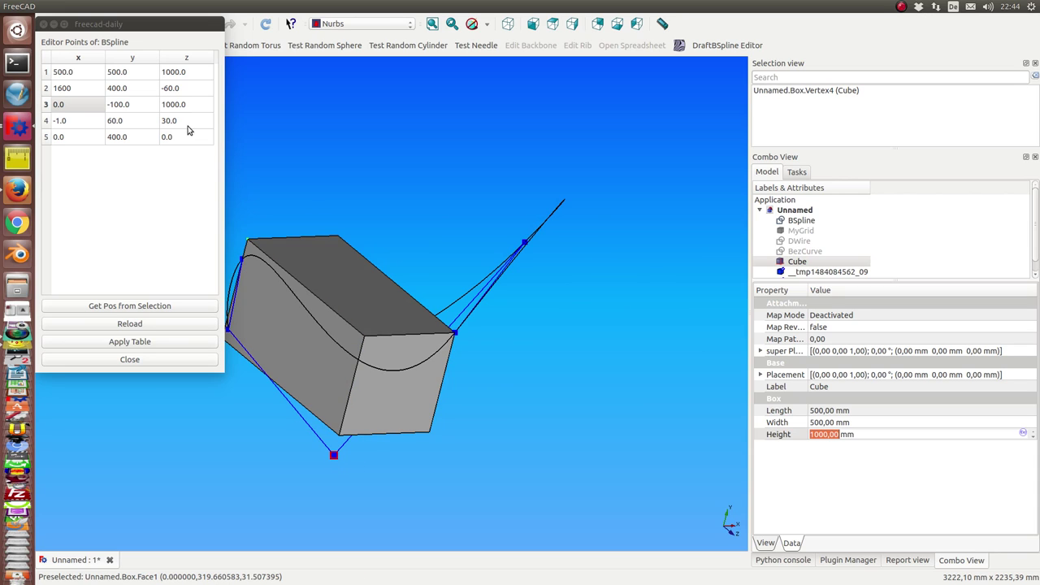
left_click(139, 111)
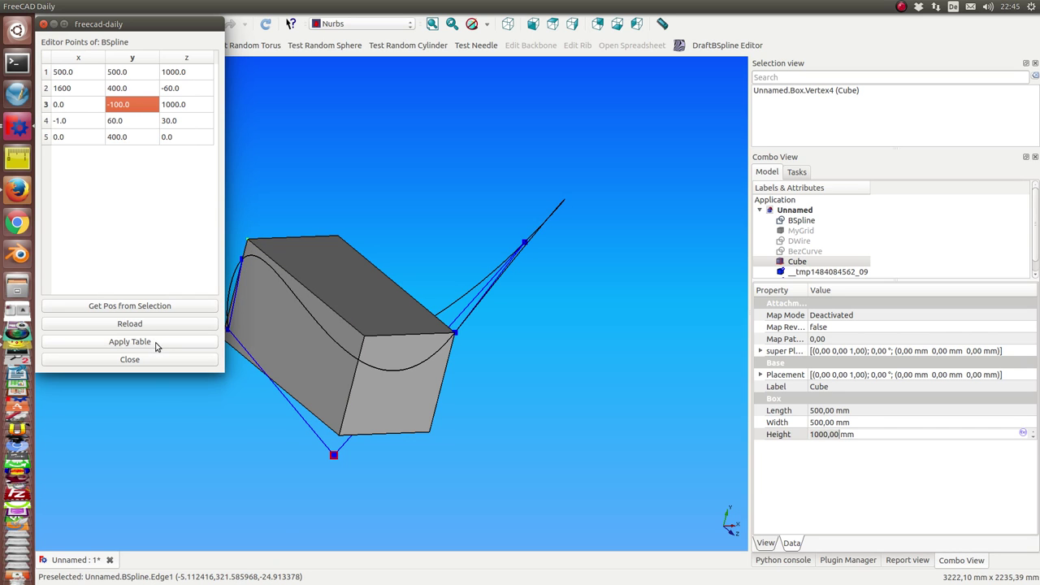
left_click(147, 307)
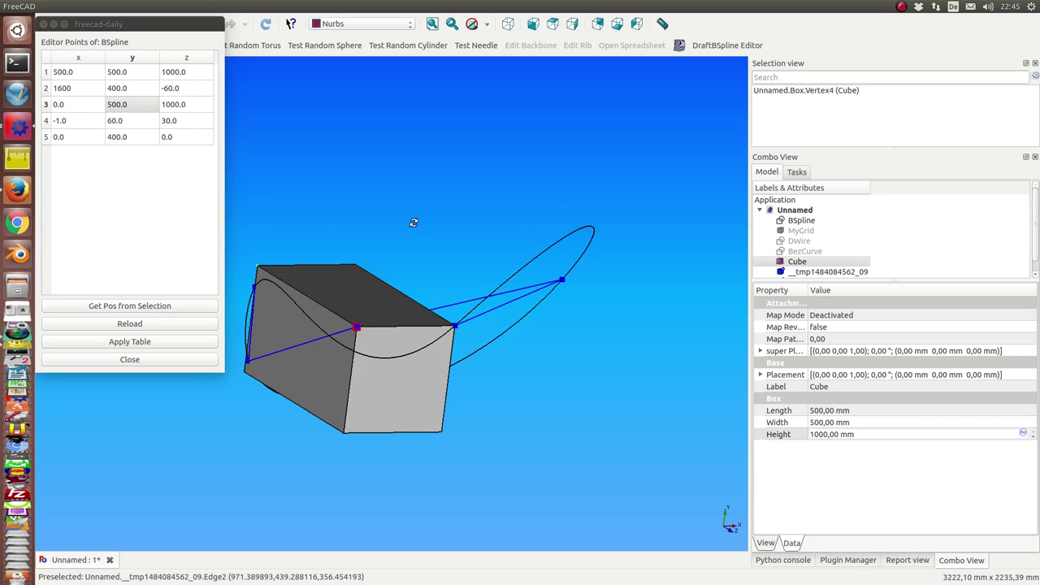
Apply the edited point table to the BSpline and close the point editor.
middle_click_drag(412, 223, 348, 211)
key("3")
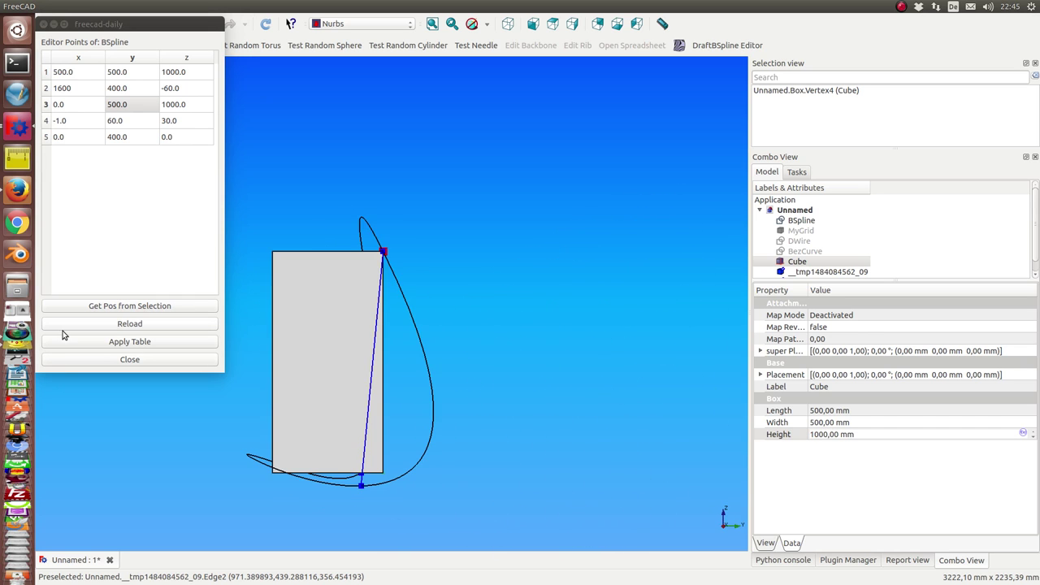
key("2")
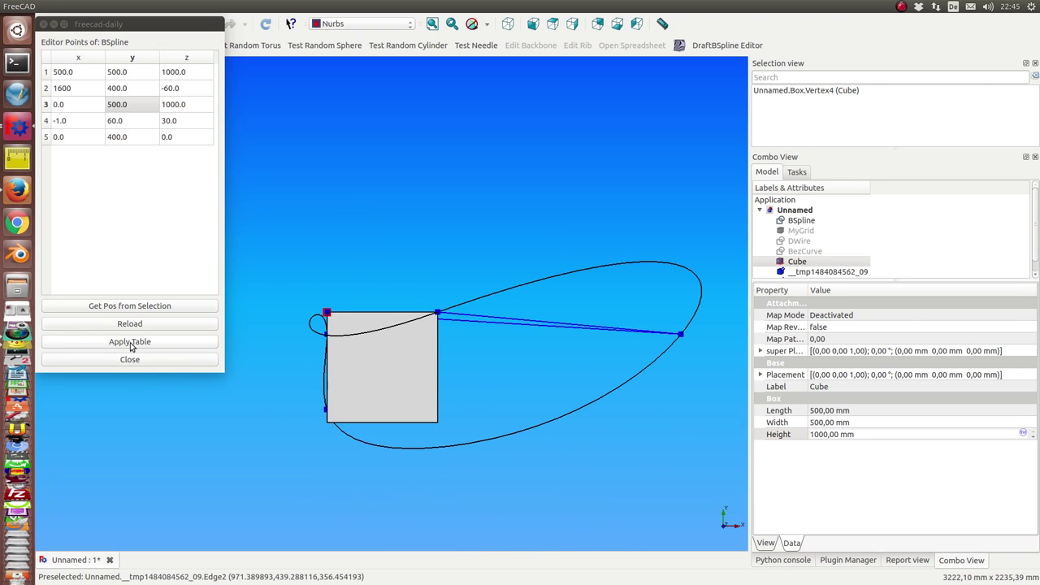
left_click(130, 342)
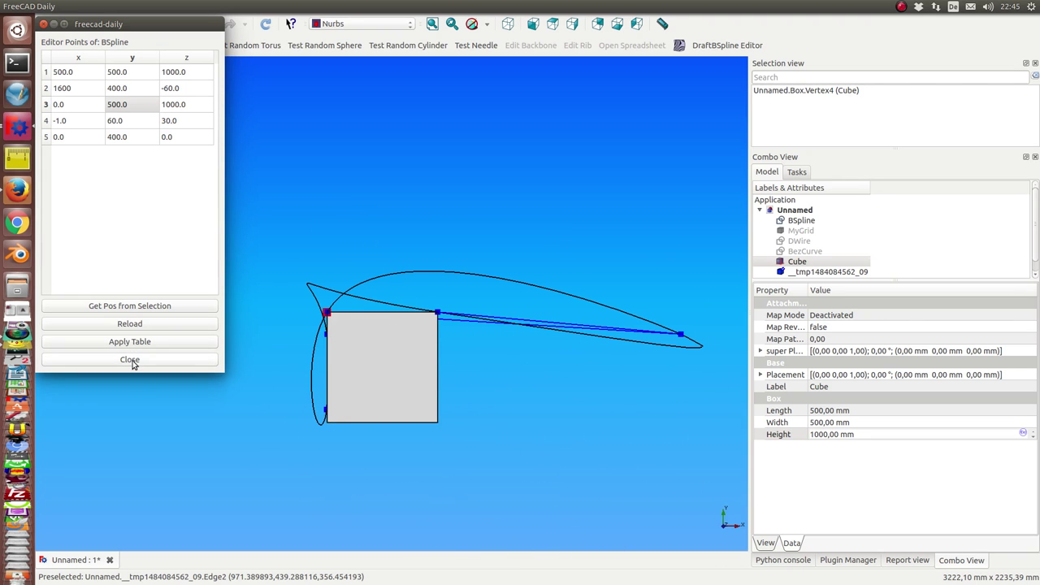
left_click(130, 360)
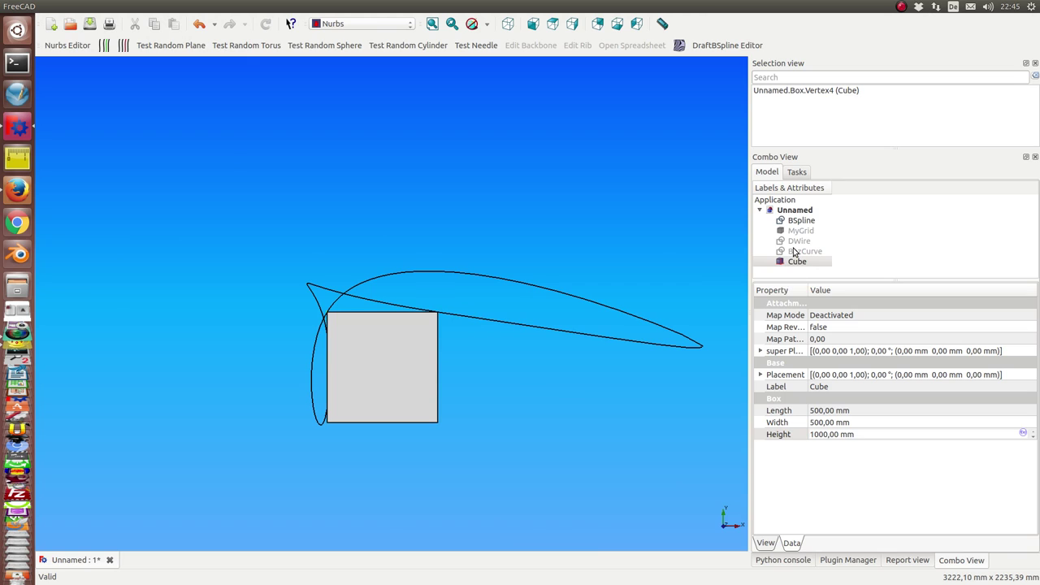
Hide the BSpline and show the DWire alongside the cube.
left_click(798, 220)
key("space")
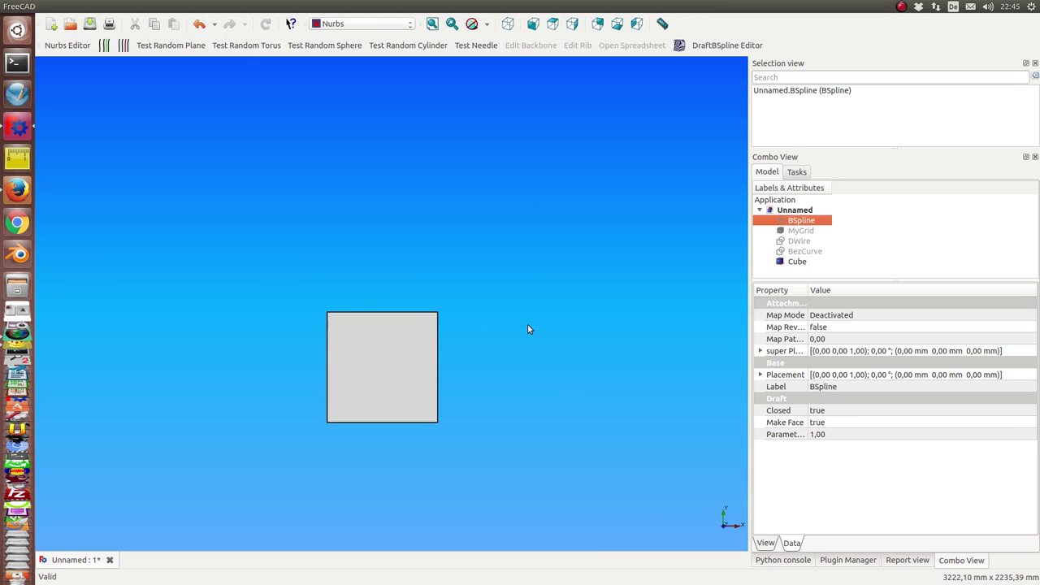
middle_click_drag(578, 324, 444, 347)
middle_click_drag(193, 382, 213, 350)
scroll(500, 388, "up", 4)
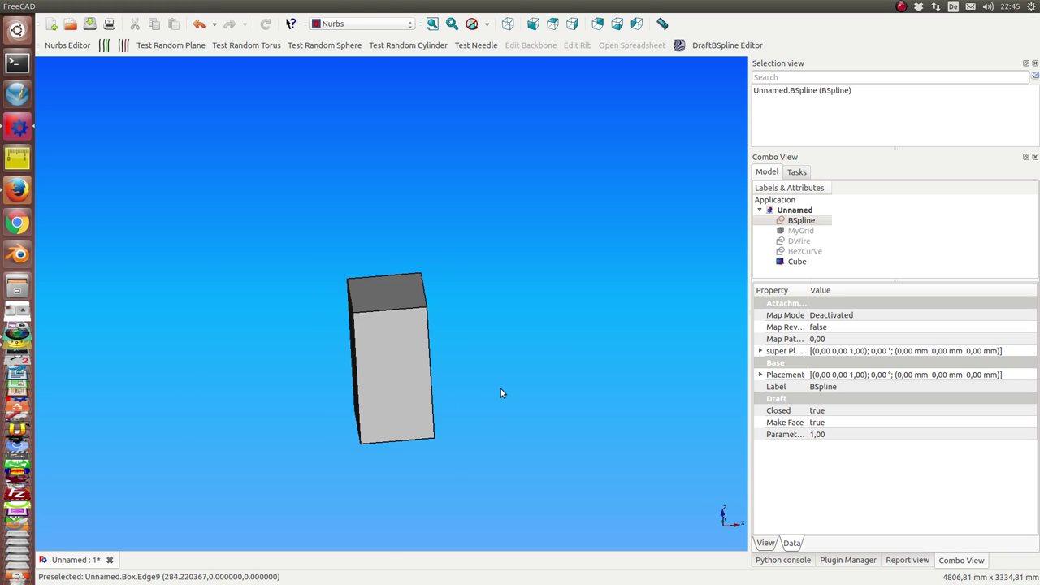
scroll(535, 395, "down", 4)
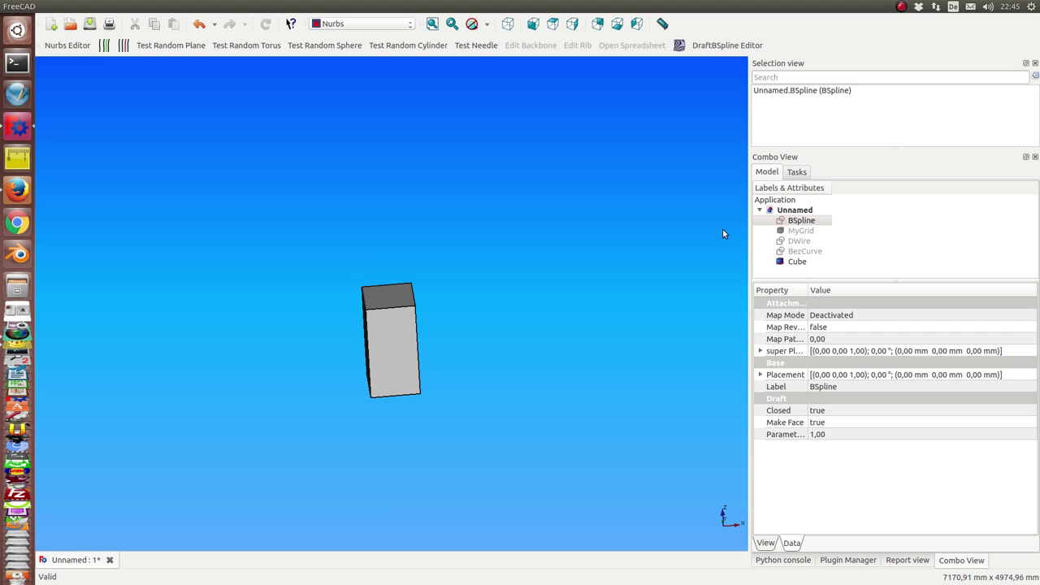
left_click(799, 240)
key("space")
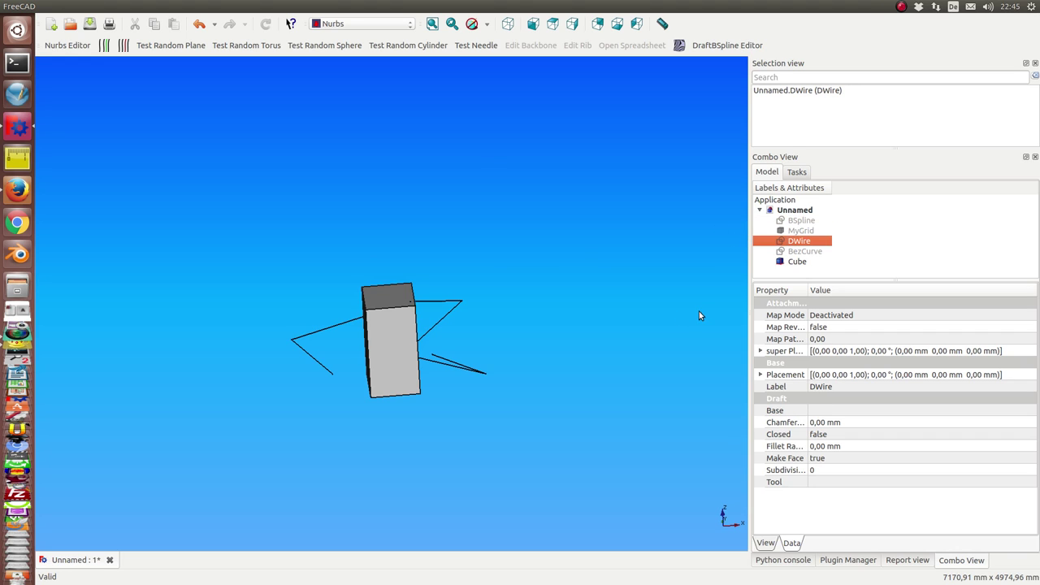
middle_click_drag(584, 277, 560, 315)
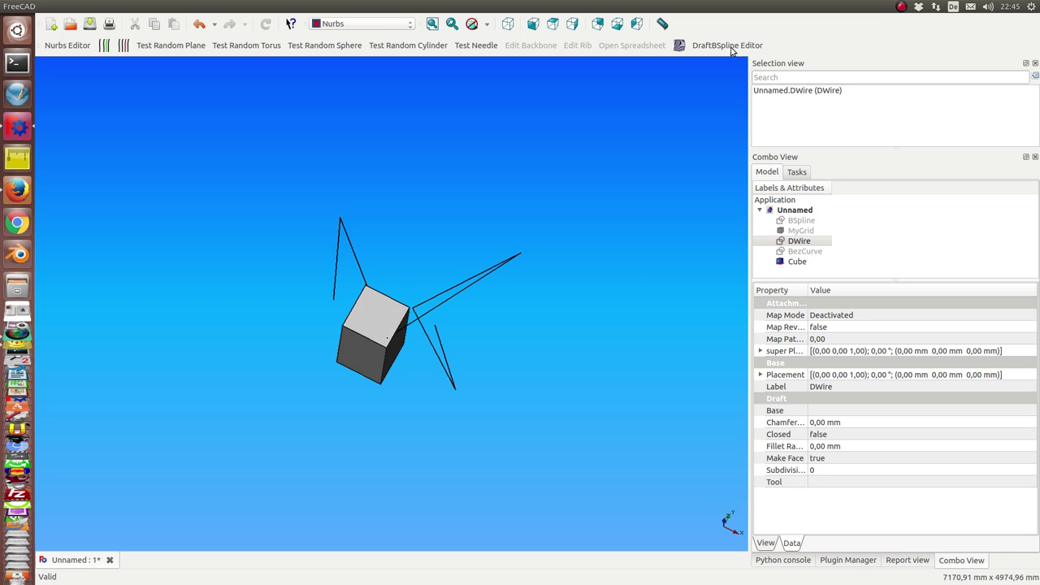
Open the DraftBSpline Editor on the DWire and set only x and y of point 4 to 500, taken from the cube corner at 500, 500, 1000.
left_click(705, 48)
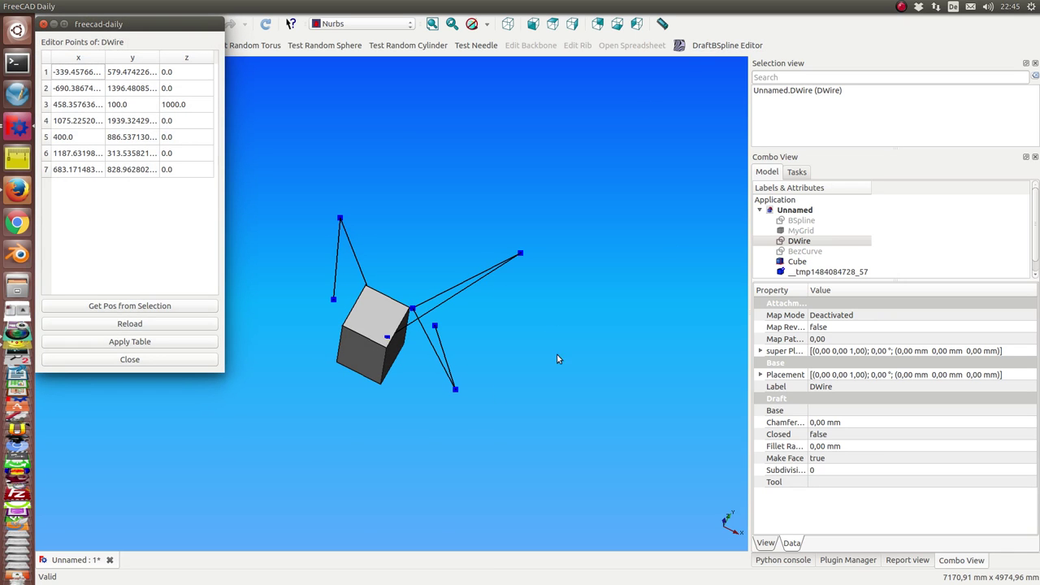
left_click(45, 106)
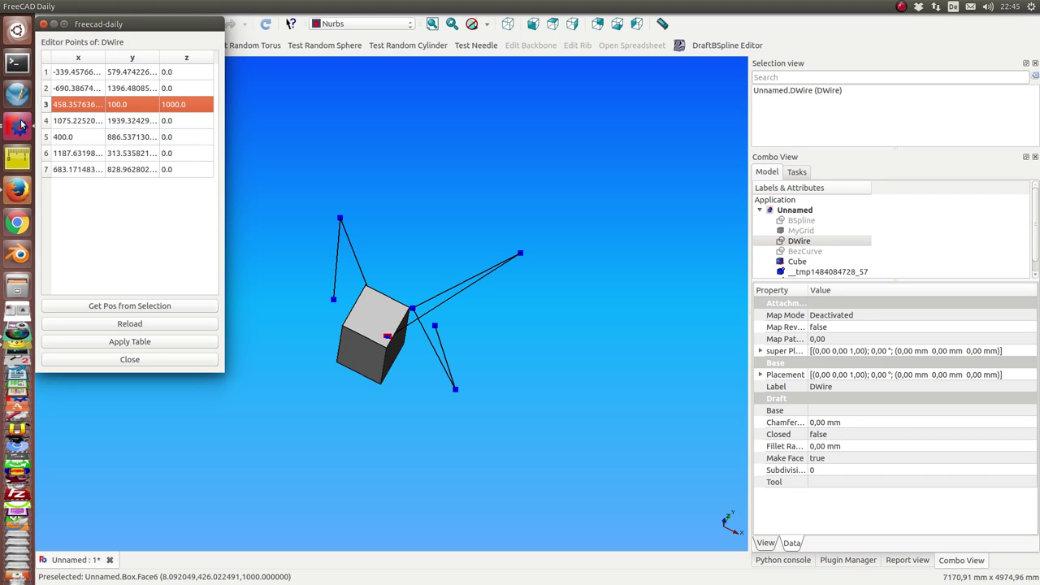
left_click(45, 121)
middle_click_drag(475, 344, 387, 329)
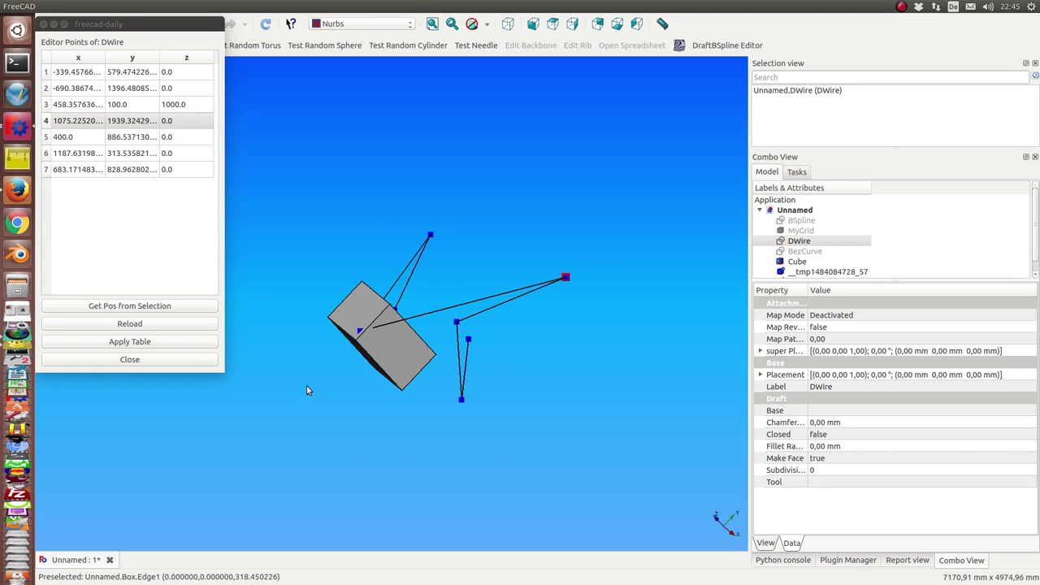
middle_click_drag(244, 357, 357, 390)
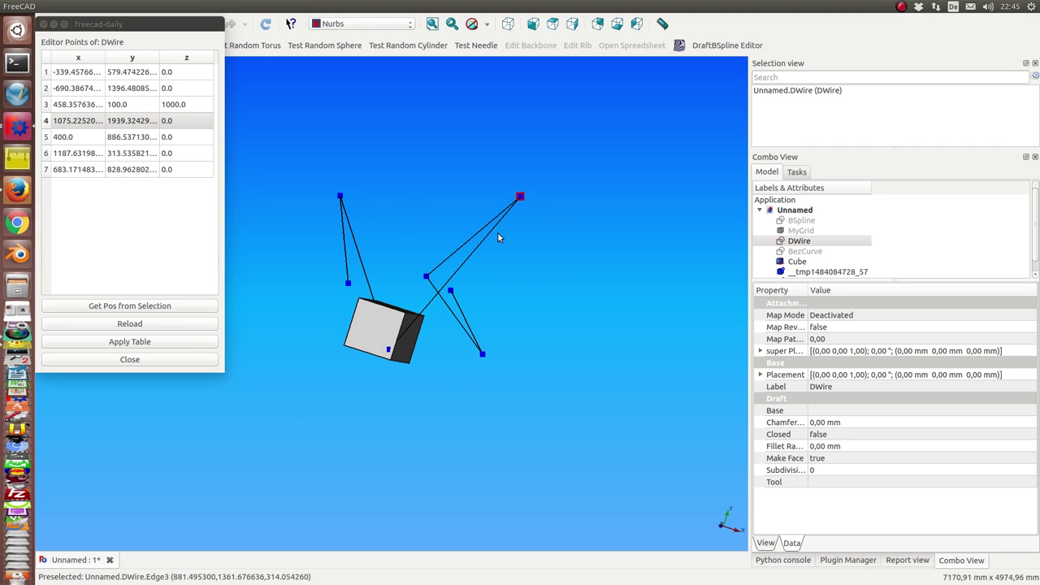
left_click(406, 319)
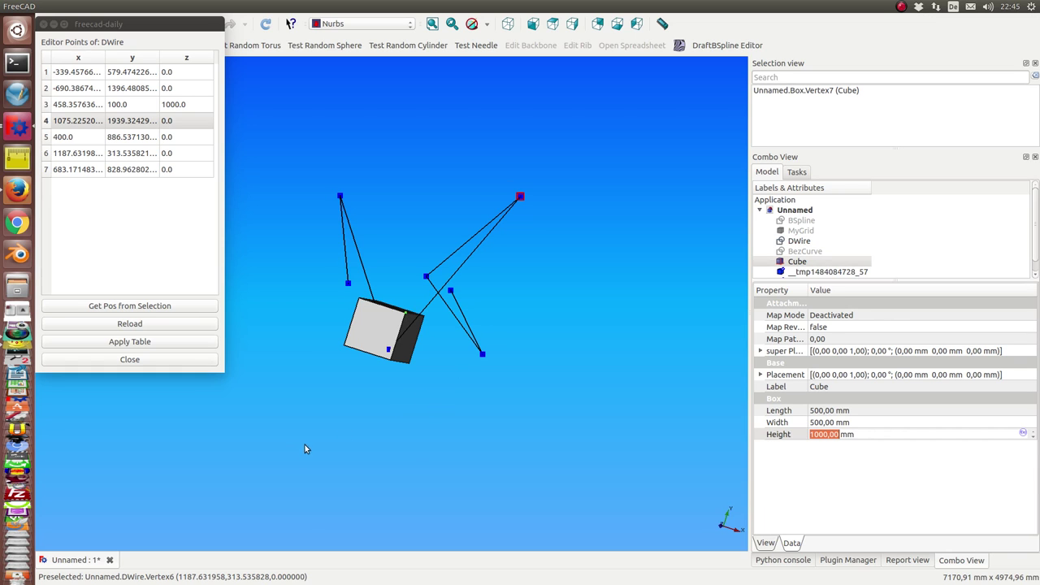
middle_click_drag(304, 445, 349, 447)
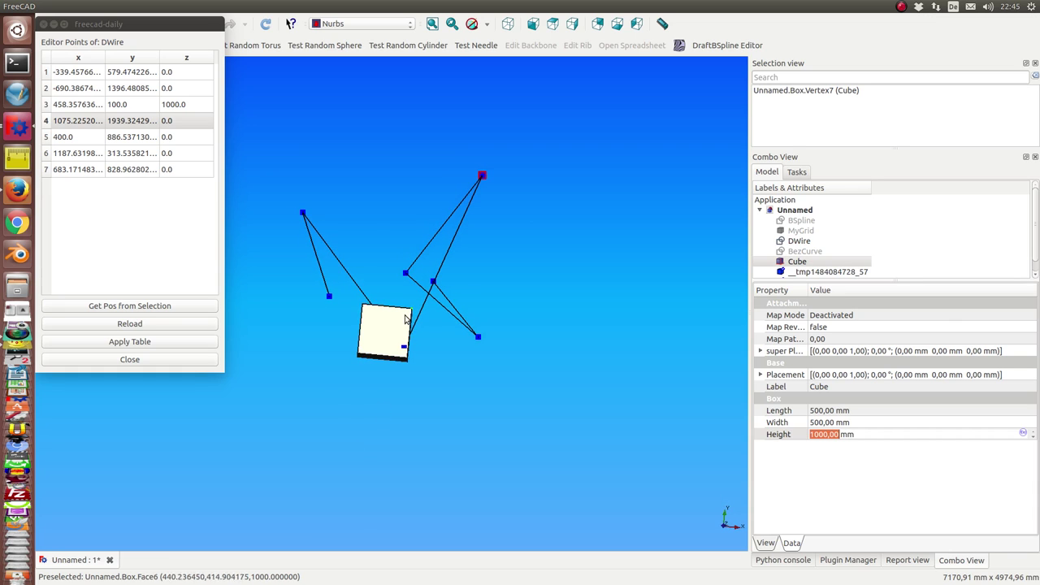
middle_click_drag(439, 345, 410, 345)
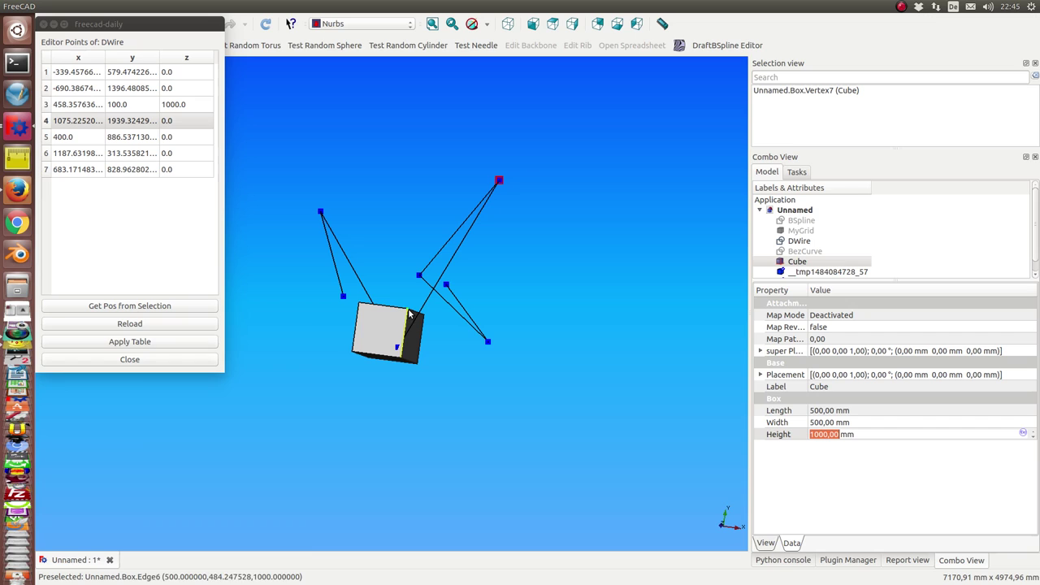
left_click(78, 121)
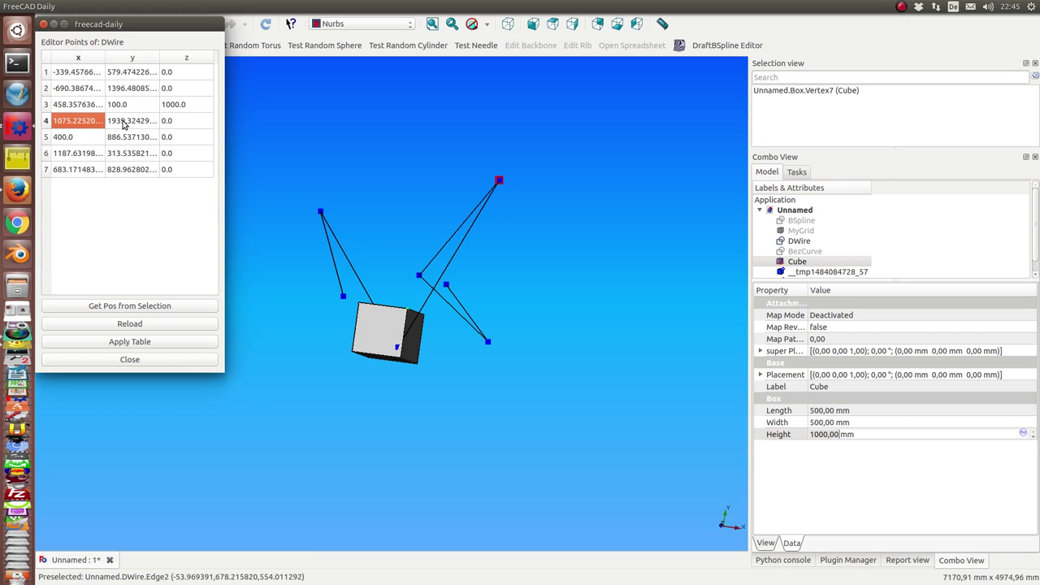
left_click(123, 122, "shift")
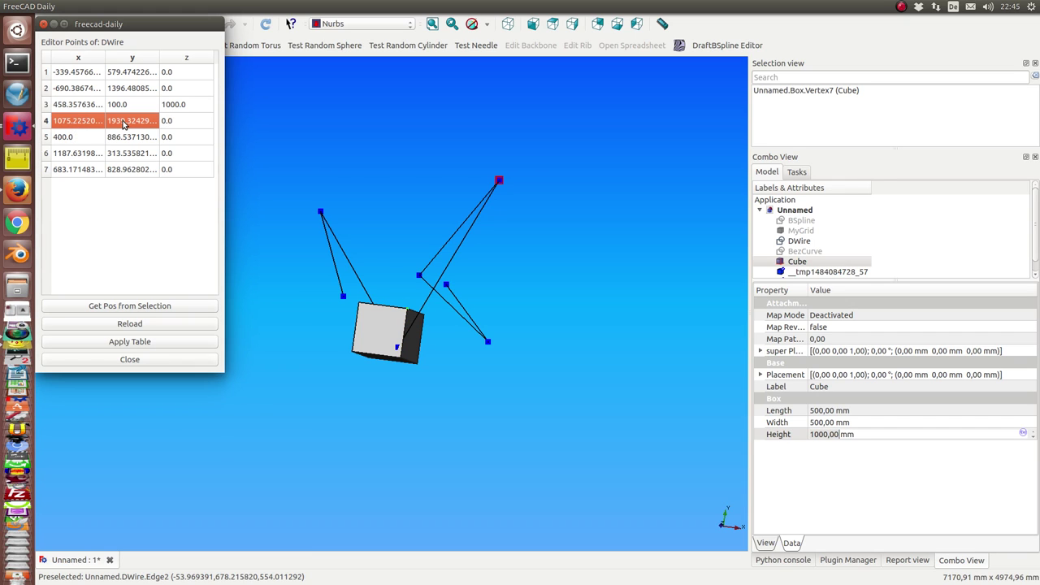
left_click(124, 311)
Apply the edited point table to the DWire and close the point editor.
middle_click_drag(322, 386, 250, 292)
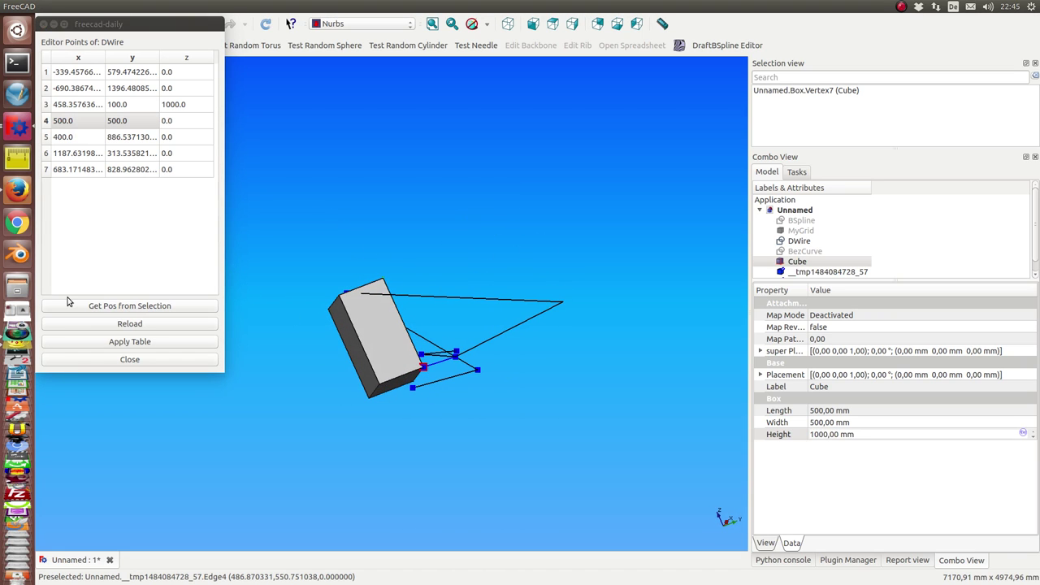
middle_click_drag(290, 231, 364, 358)
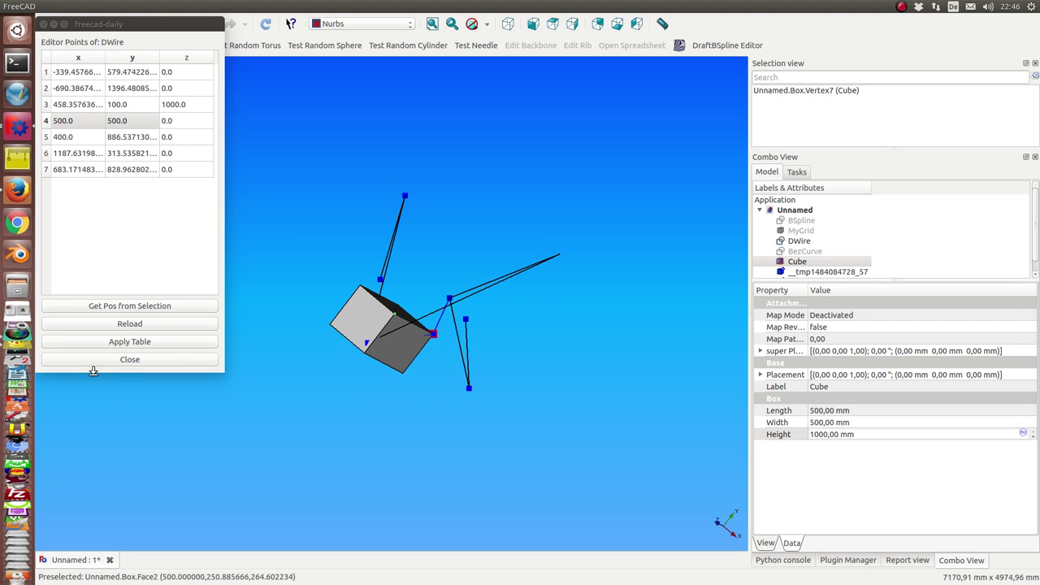
left_click(118, 342)
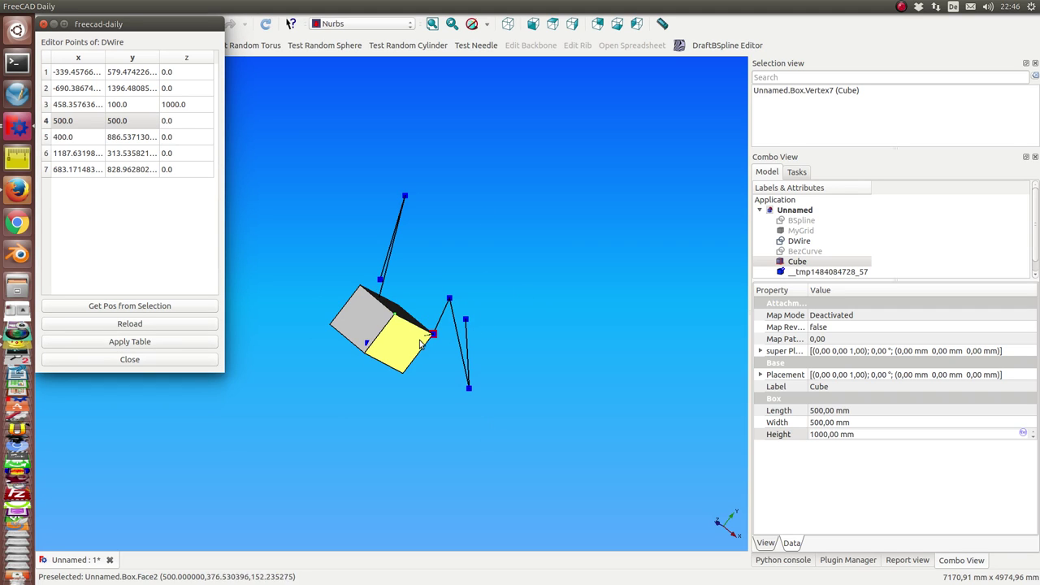
left_click(89, 359)
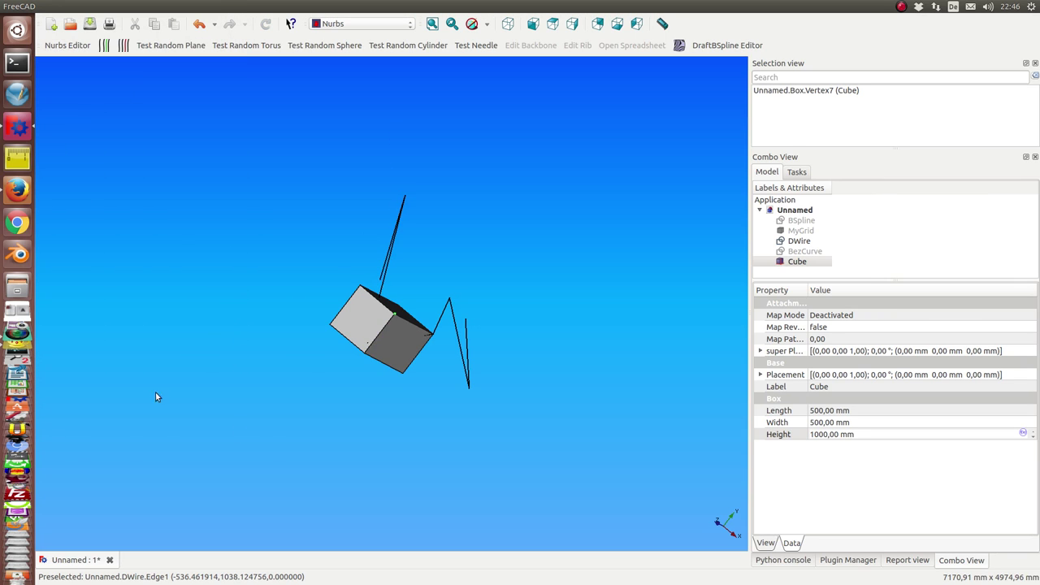
Hide the cube and inspect the edited DWire on its own.
left_click(795, 261)
key("space")
middle_click_drag(613, 406, 499, 483)
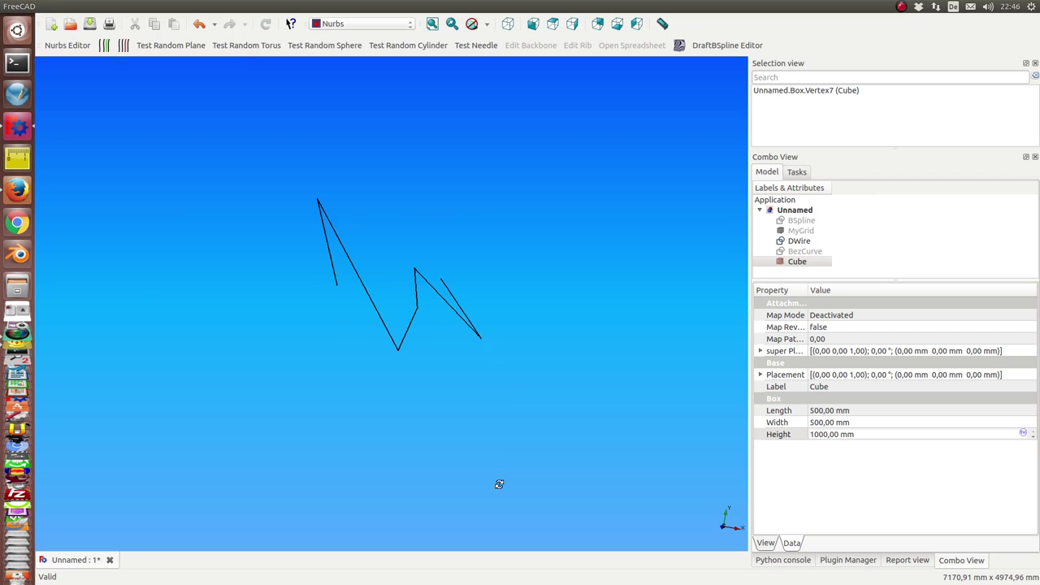
Hide the DWire and show the whole BezCurve in the view.
left_click(812, 252)
left_click(797, 241)
key("space")
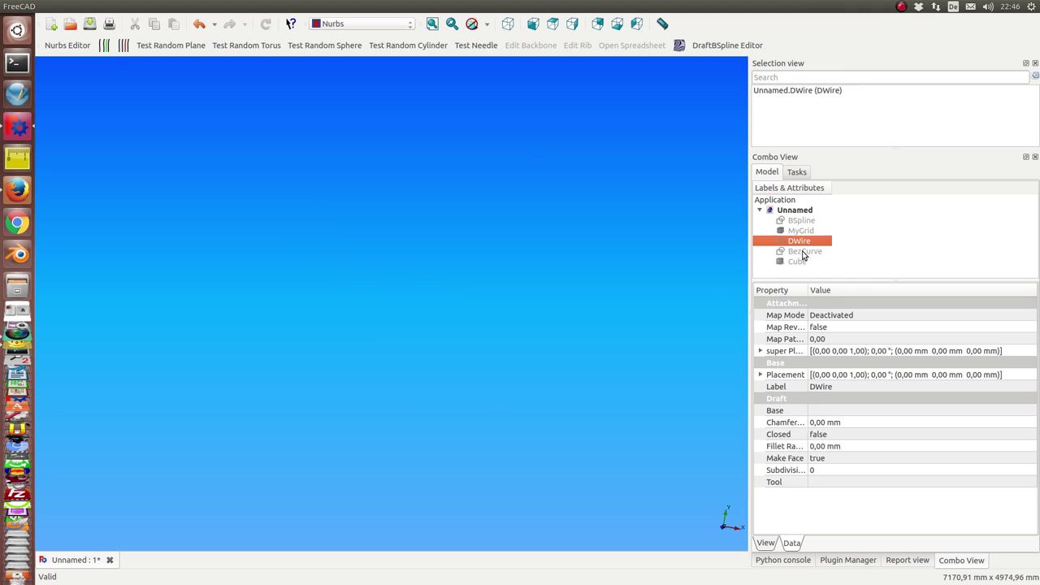
left_click(803, 252)
key("space")
scroll(498, 391, "down", 2)
scroll(498, 391, "up", 4)
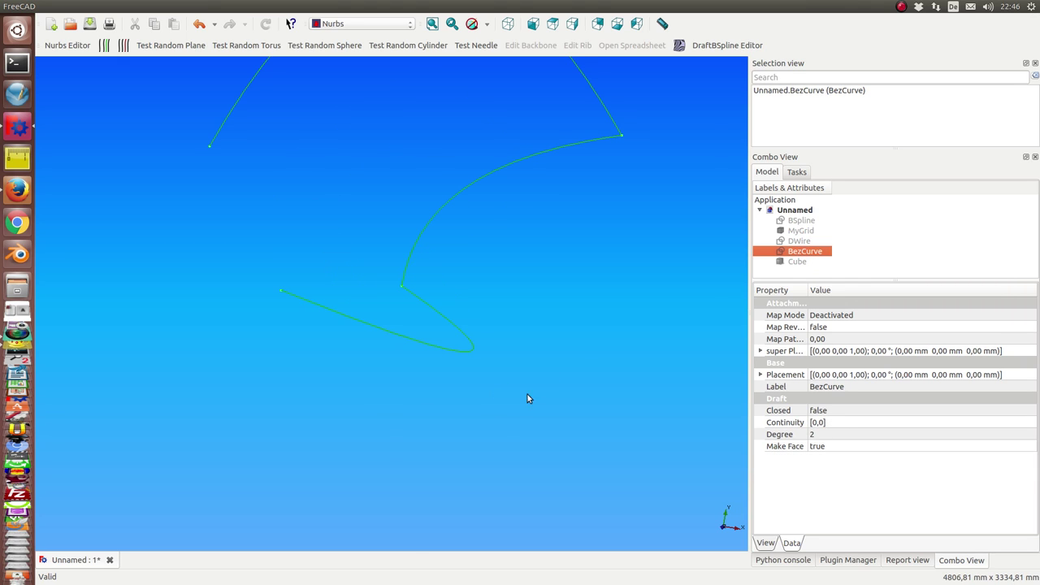
scroll(578, 355, "down", 3)
middle_click_drag(578, 351, 600, 431)
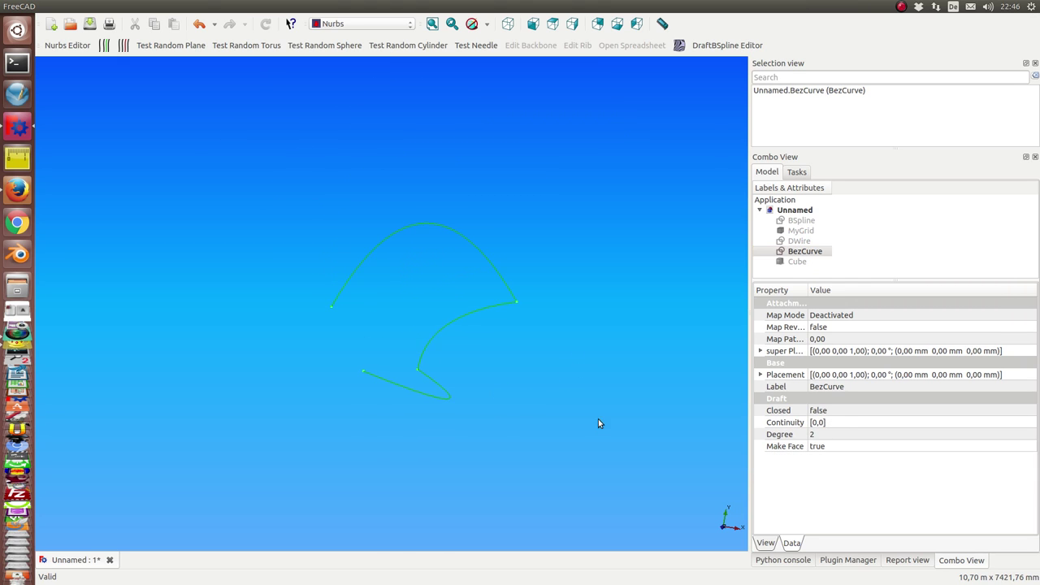
Open the DraftBSpline Editor on the BezCurve and set the x coordinate of point 2 to 2000.
left_click(726, 45)
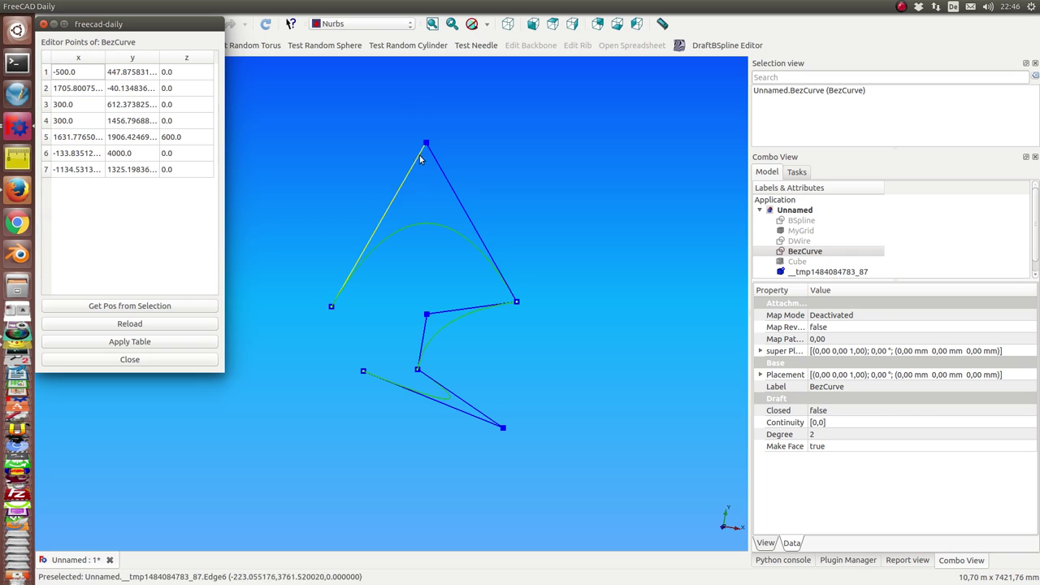
left_click(46, 89)
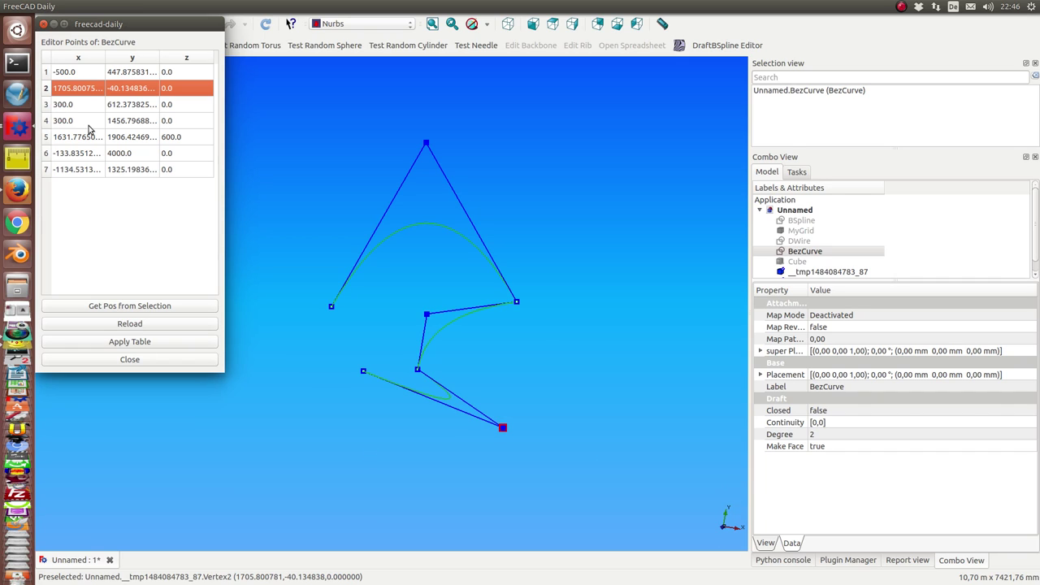
left_click(92, 88)
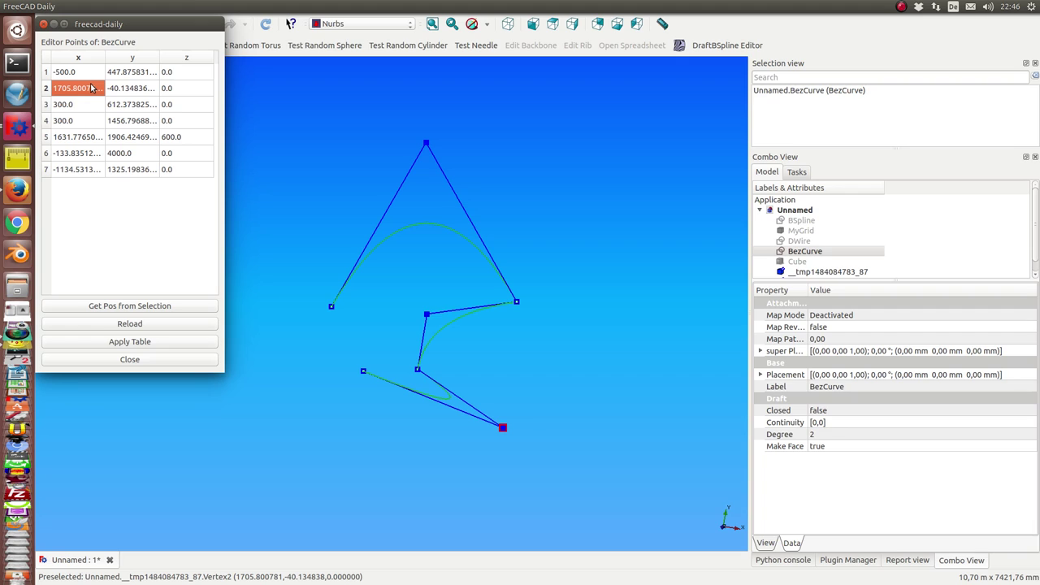
type("2000")
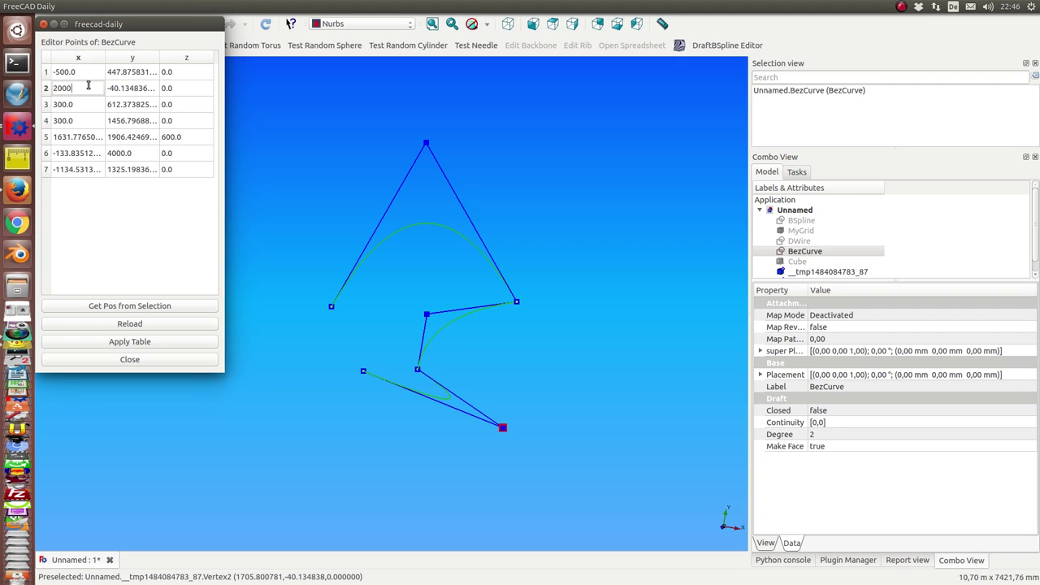
key("Return")
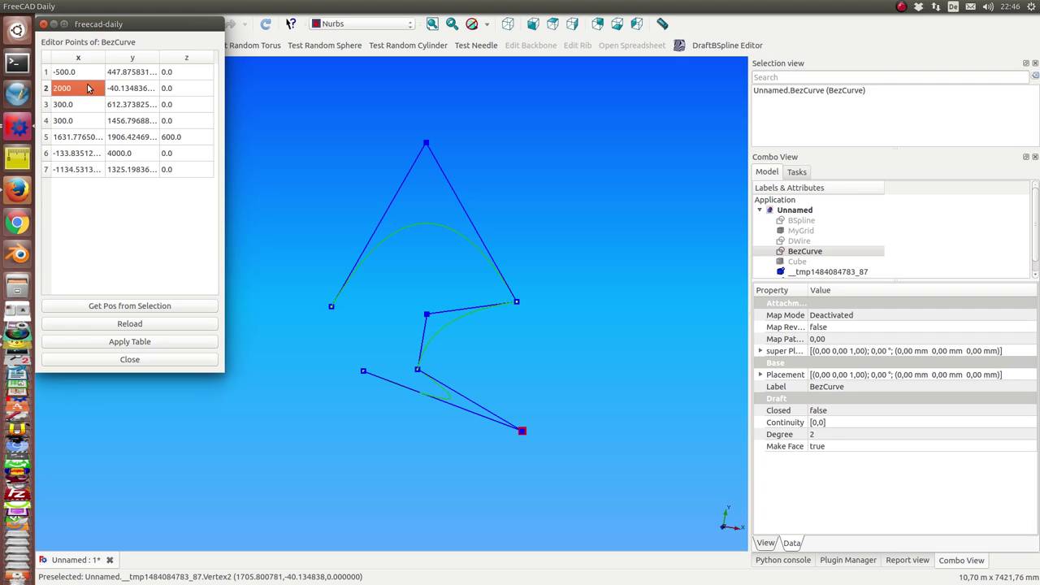